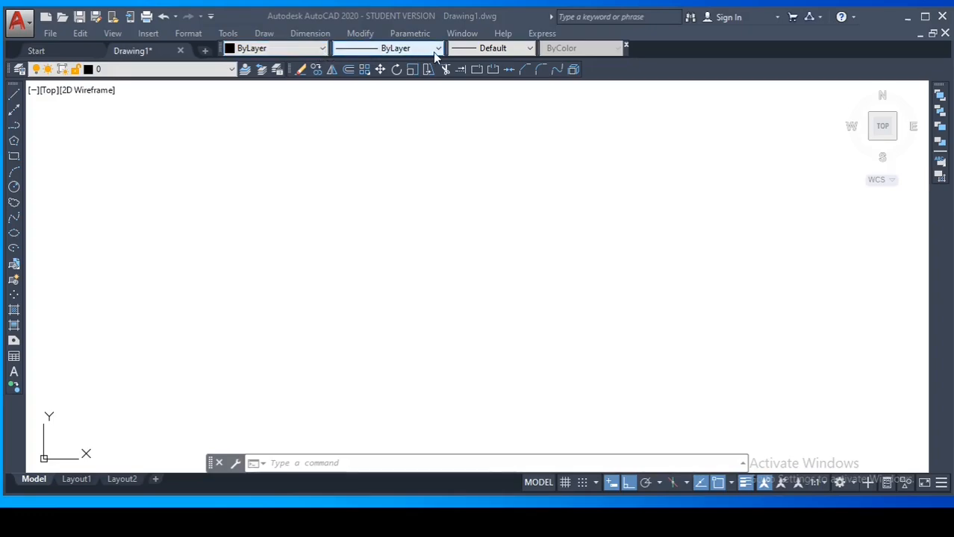
# Examine the available lineweight, linetype and color choices and the list of formatting commands.
pyautogui.click(529, 47)
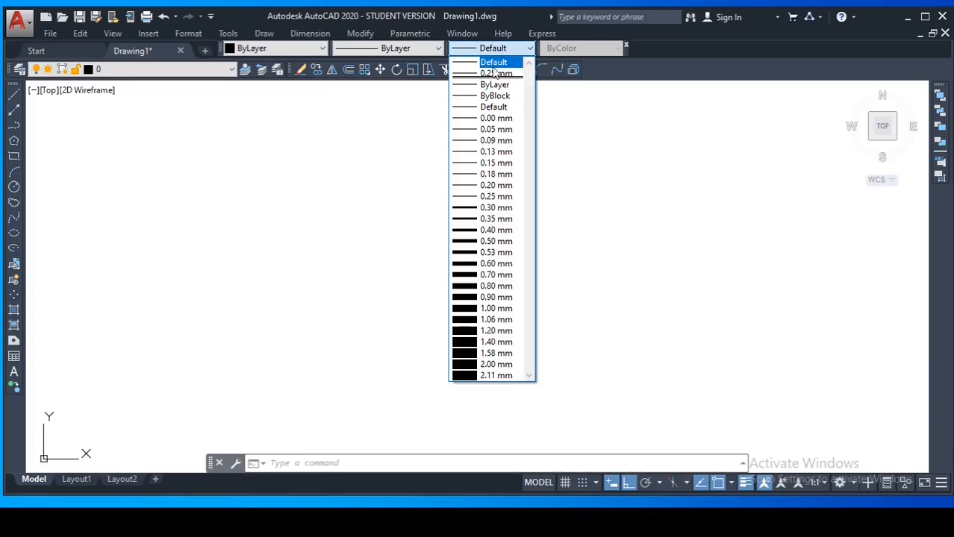
pyautogui.click(574, 223)
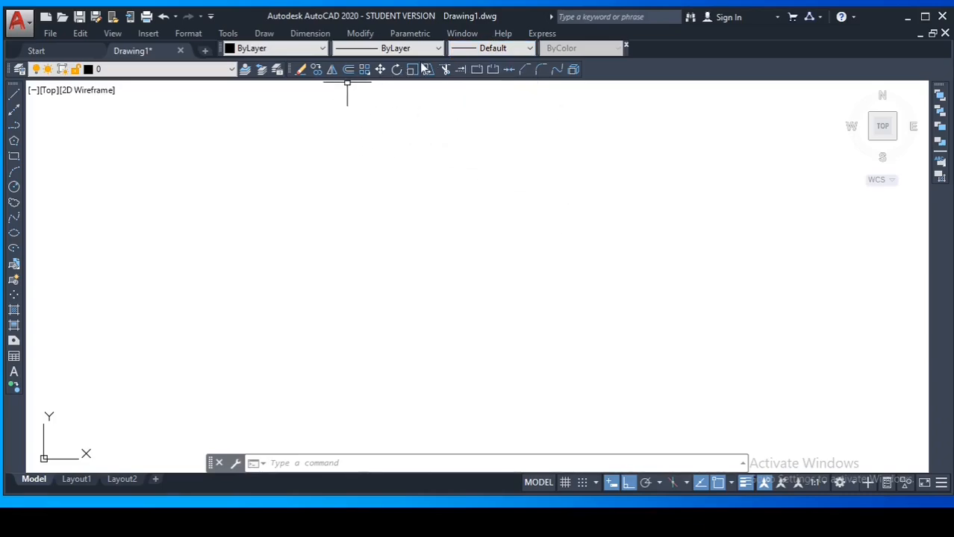
pyautogui.click(437, 49)
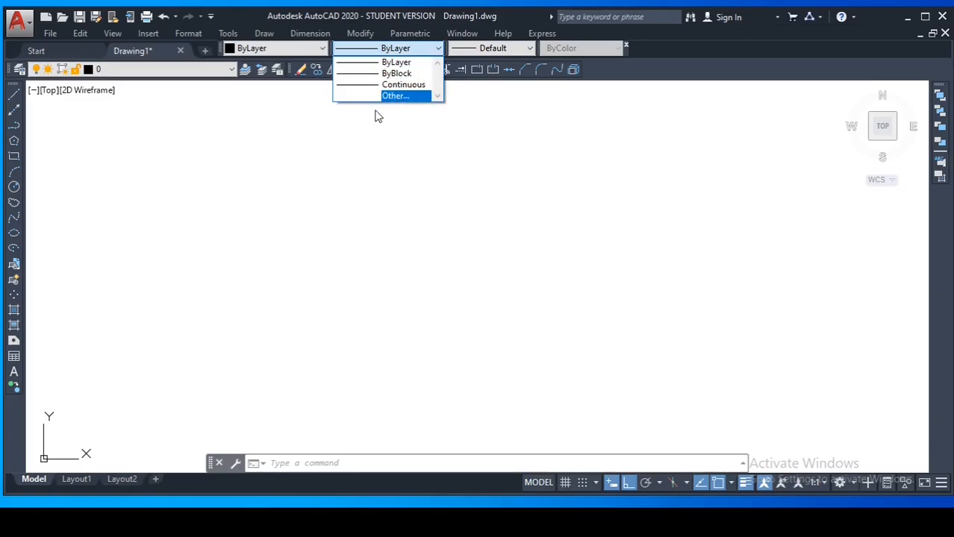
pyautogui.click(388, 63)
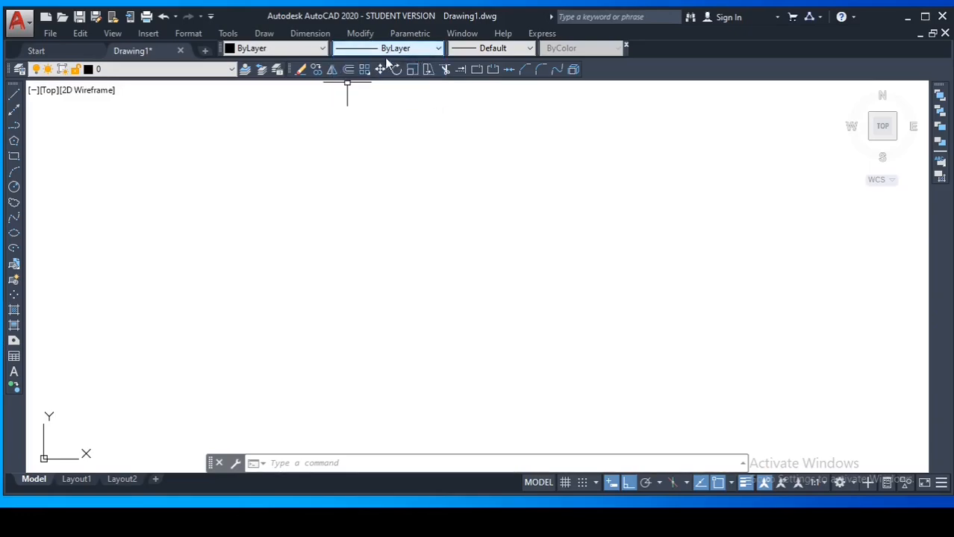
pyautogui.click(322, 48)
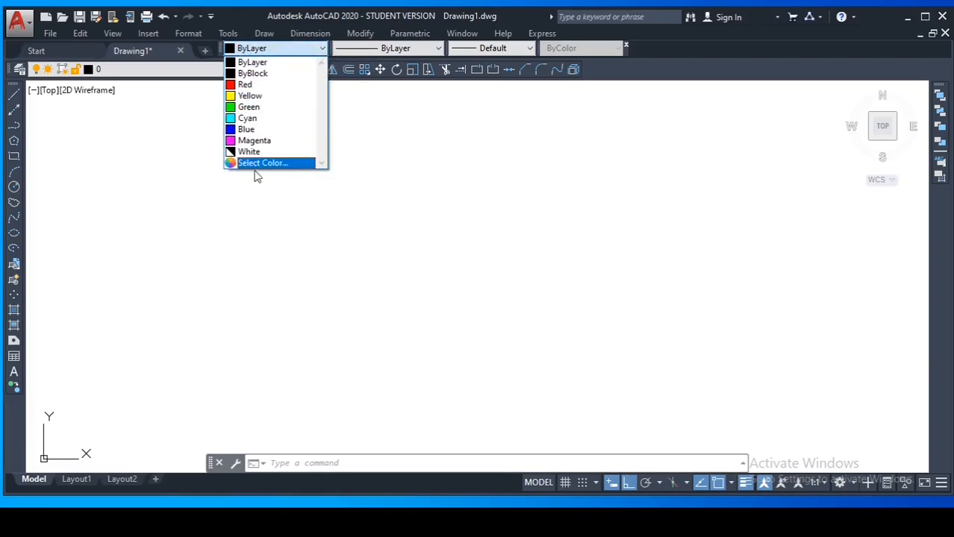
pyautogui.click(316, 234)
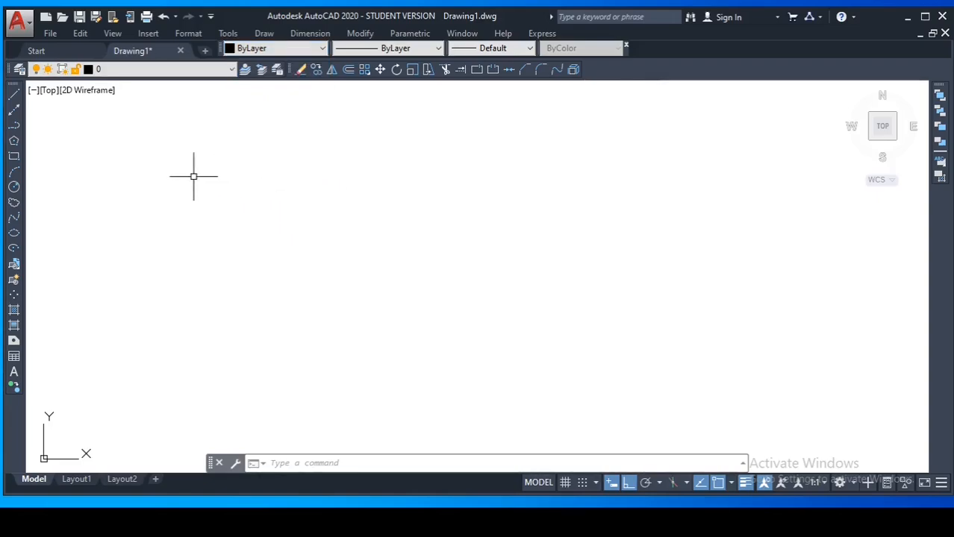
pyautogui.click(195, 32)
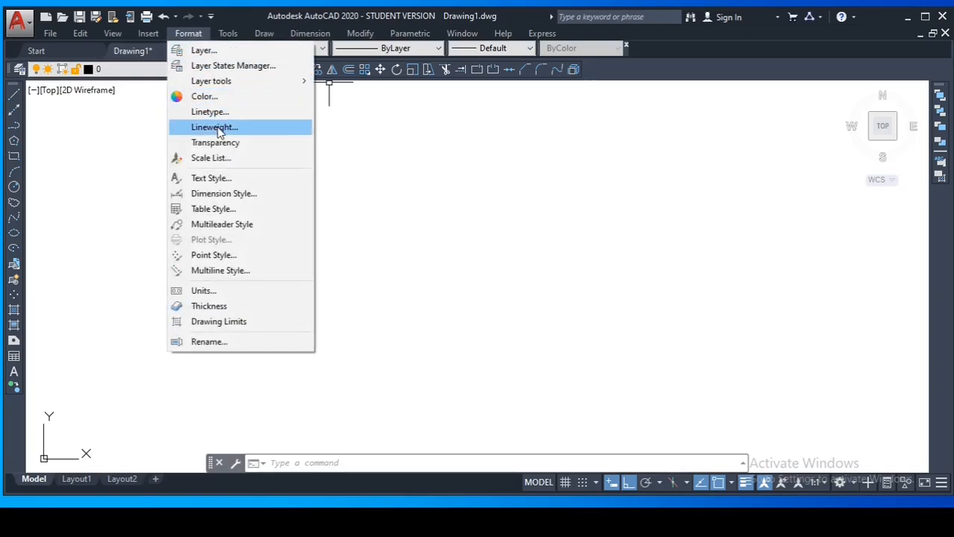
pyautogui.click(408, 215)
pyautogui.press('Escape')
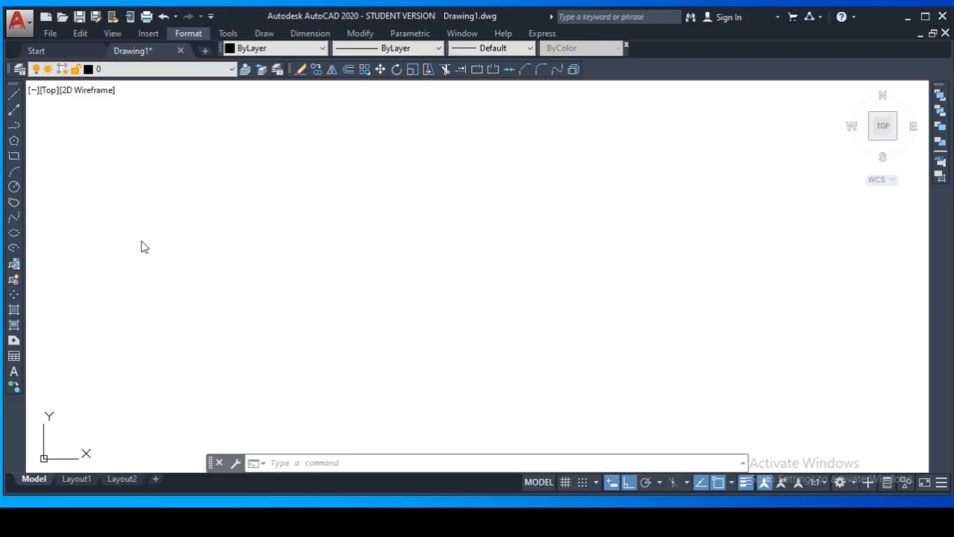
# With Ortho mode off, draw an open zigzag of six connected lines, starting horizontally, ending with a vertical drop and a short horizontal line.
pyautogui.click(13, 97)
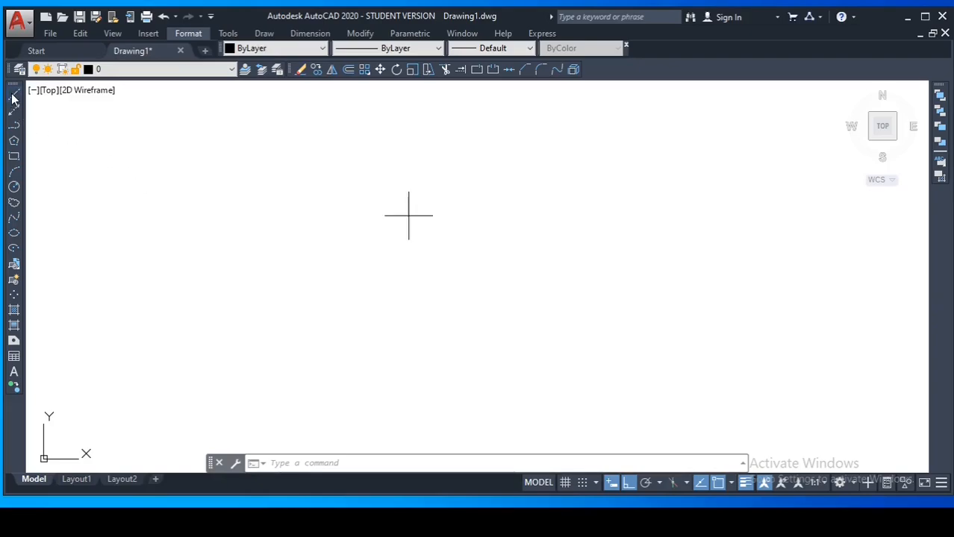
pyautogui.click(223, 292)
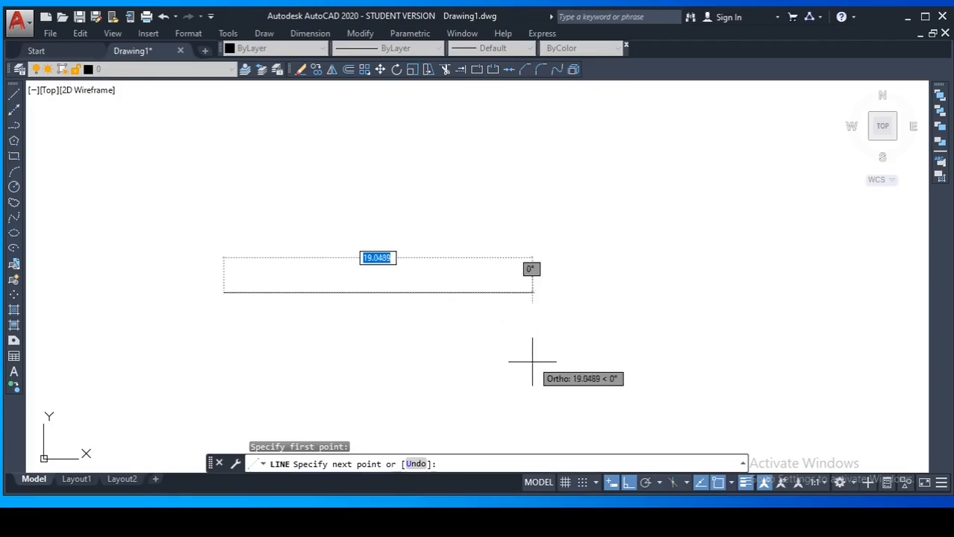
pyautogui.click(627, 483)
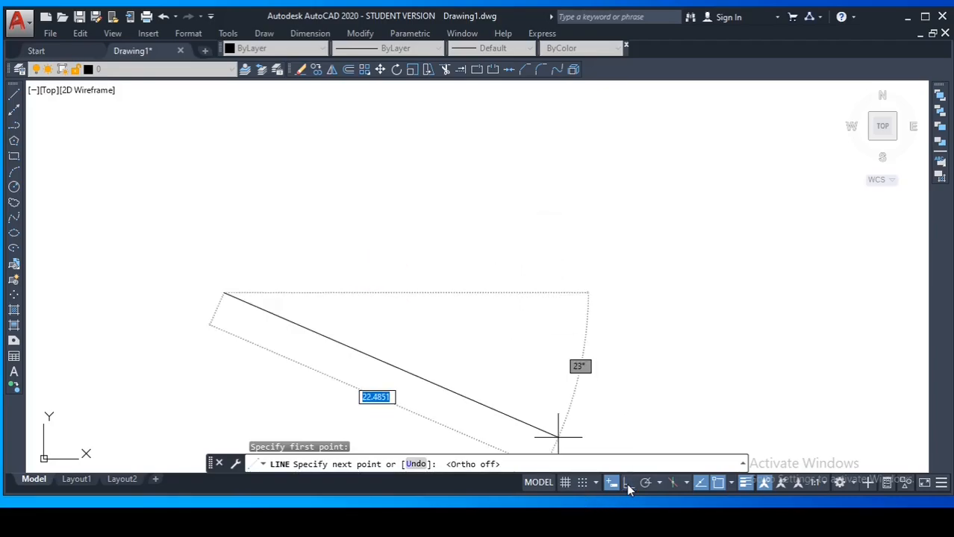
pyautogui.click(392, 293)
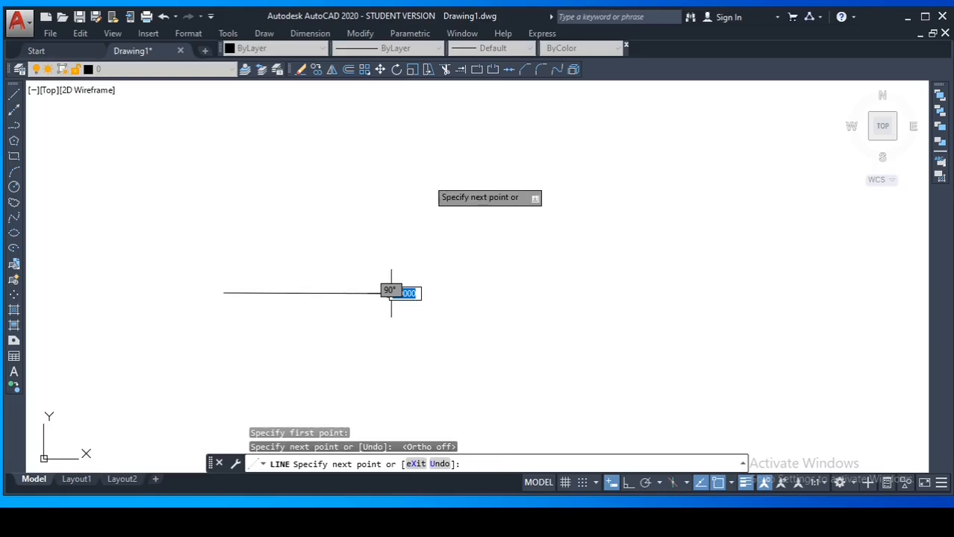
pyautogui.click(454, 176)
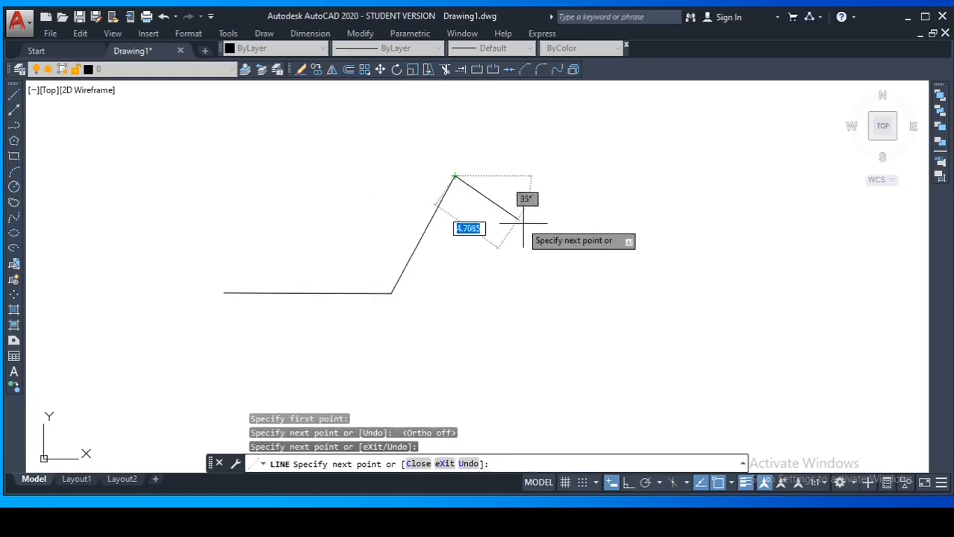
pyautogui.click(569, 258)
pyautogui.click(670, 159)
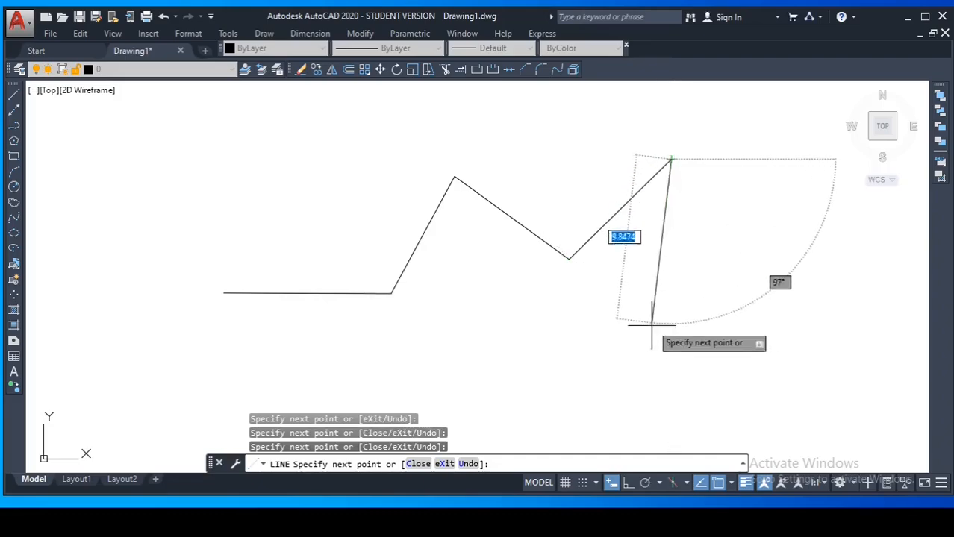
pyautogui.click(670, 374)
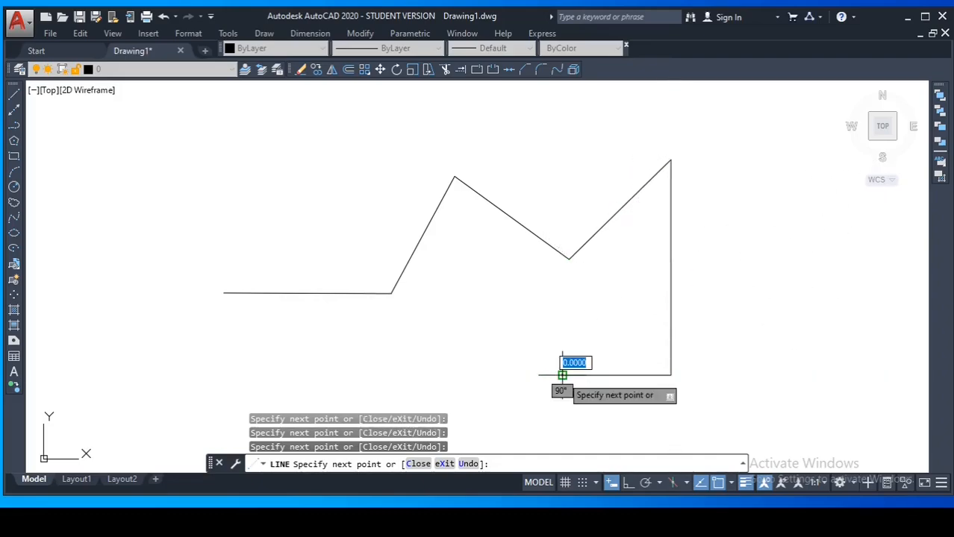
pyautogui.press('Escape')
pyautogui.press('Return')
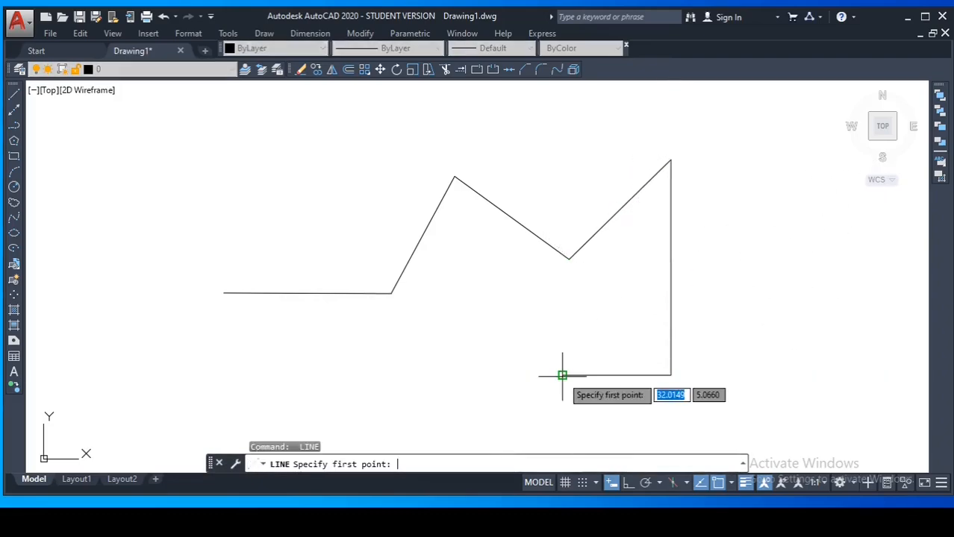
pyautogui.press('Return')
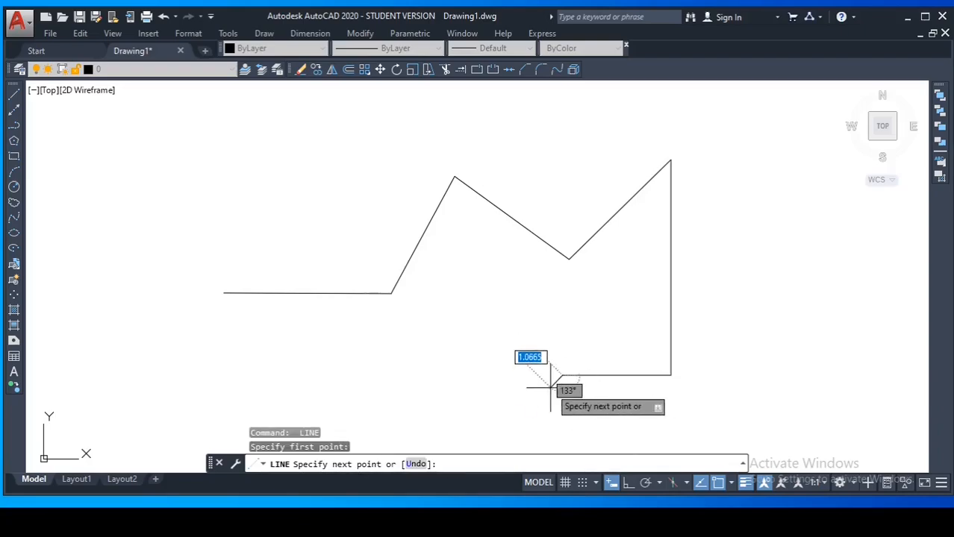
pyautogui.press('Return')
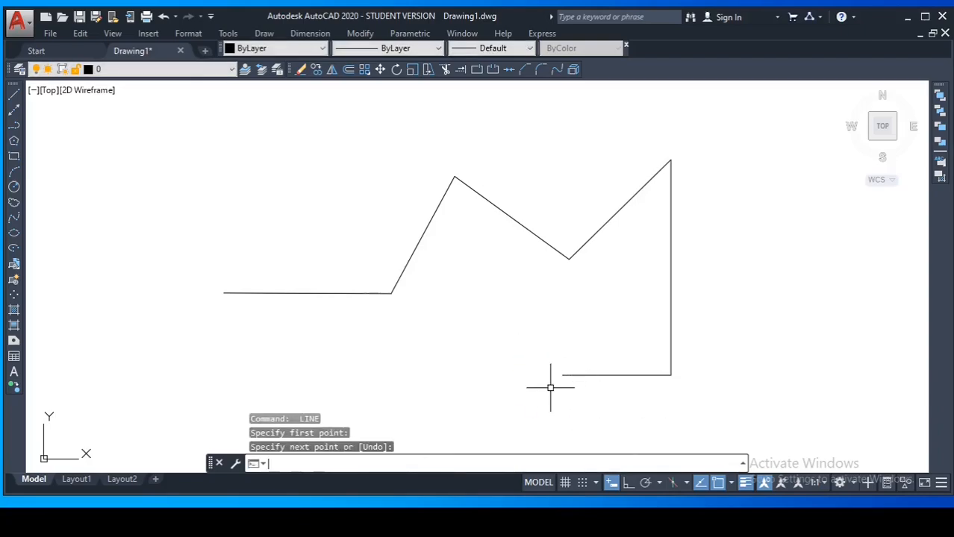
# Select all six zigzag segments one by one to check whether they are separate objects, and clear the selection.
pyautogui.click(319, 293)
pyautogui.click(431, 218)
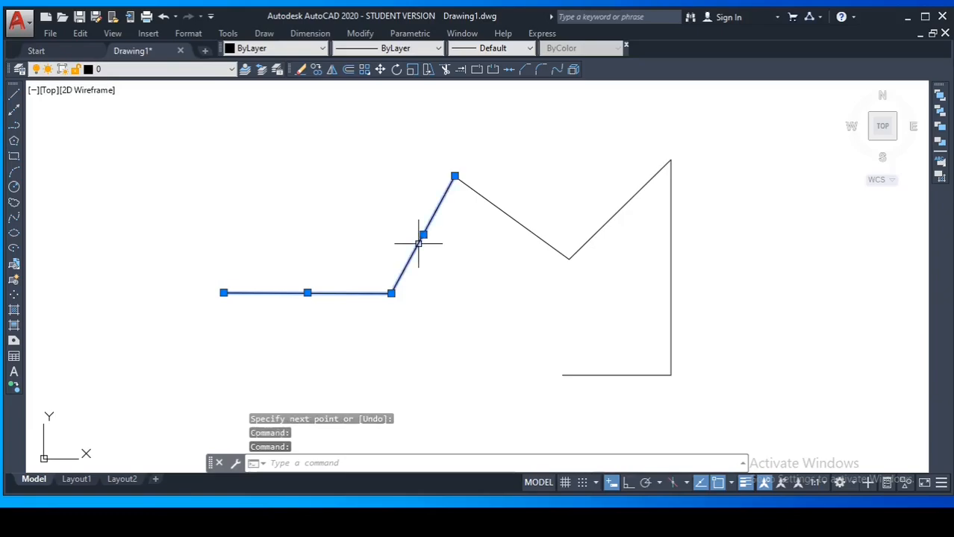
pyautogui.click(530, 227)
pyautogui.click(601, 238)
pyautogui.click(673, 283)
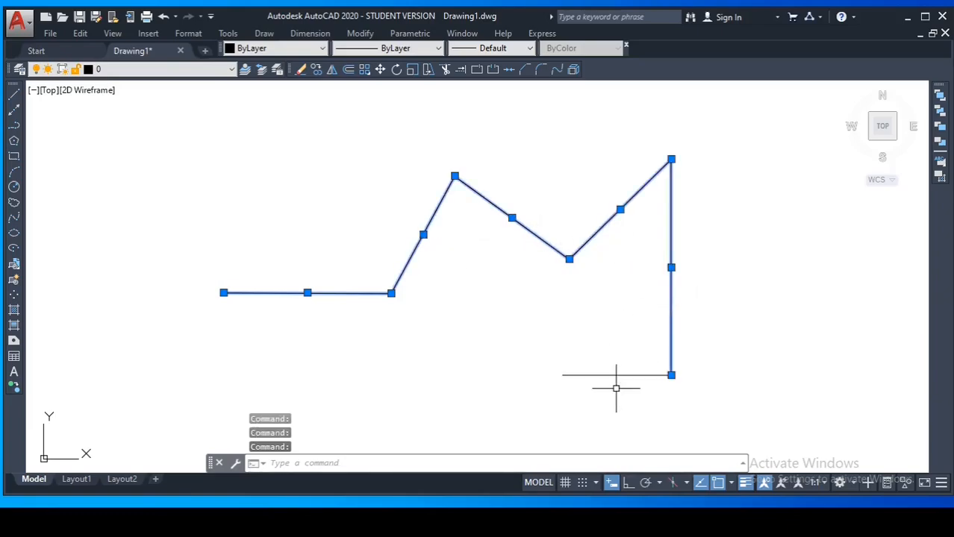
pyautogui.click(606, 377)
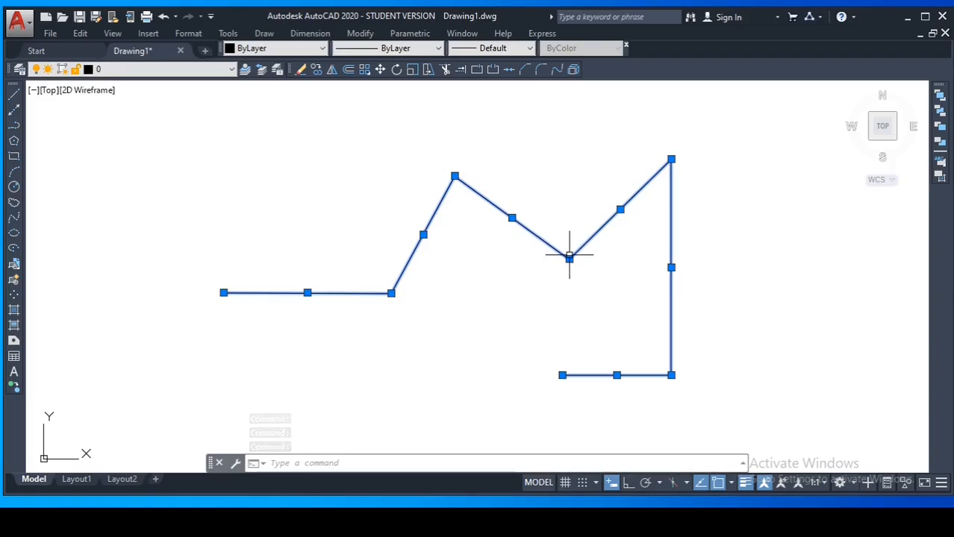
pyautogui.press('Escape')
pyautogui.press('Escape')
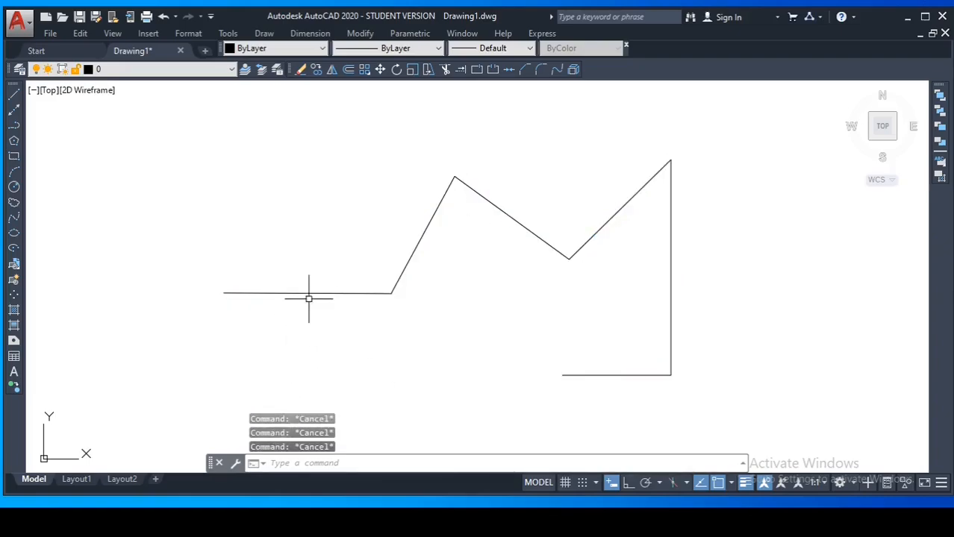
# Check the first horizontal segment and its adjoining sloped segment as separate selectable lines, clearing the selection each time.
pyautogui.click(306, 293)
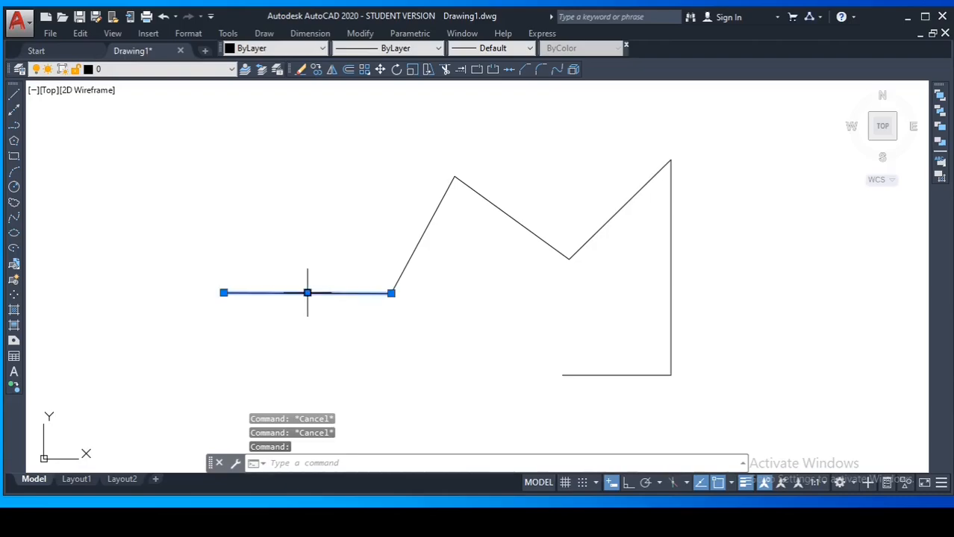
pyautogui.click(424, 234)
pyautogui.press('Escape')
pyautogui.press('Escape')
pyautogui.press('Escape')
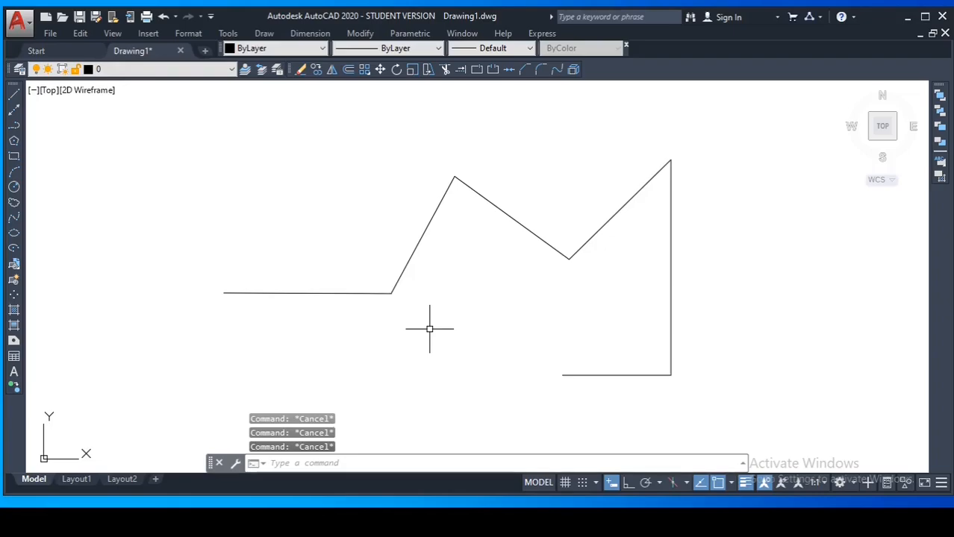
pyautogui.click(355, 293)
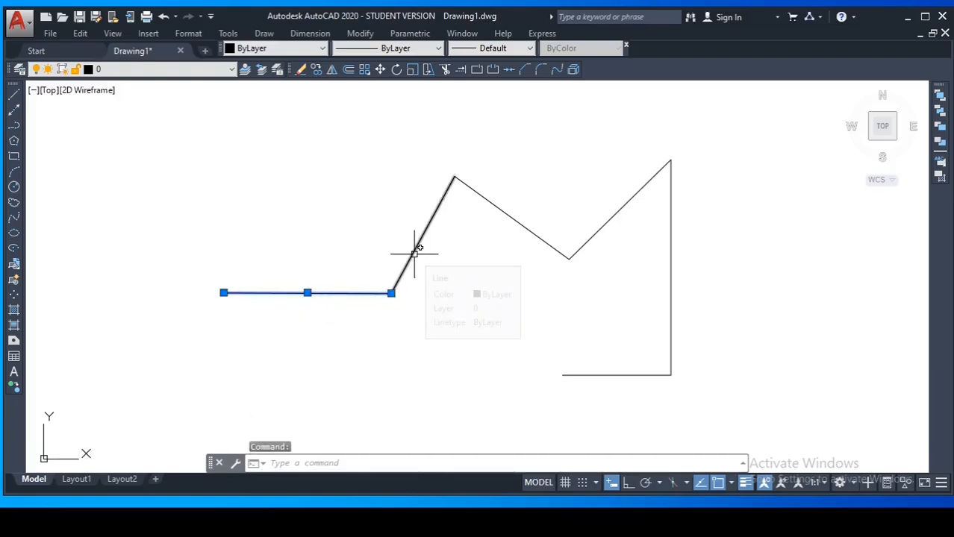
pyautogui.press('Escape')
pyautogui.press('Escape')
pyautogui.press('Escape')
pyautogui.press('Escape')
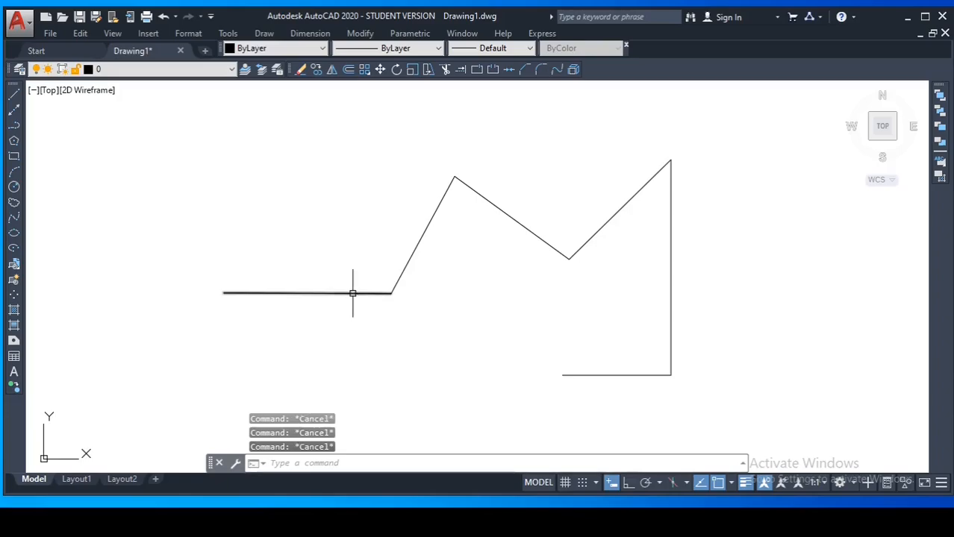
# Select the first two segments together, the rising segment alone and the falling segment alone, clearing the selection after each.
pyautogui.click(350, 293)
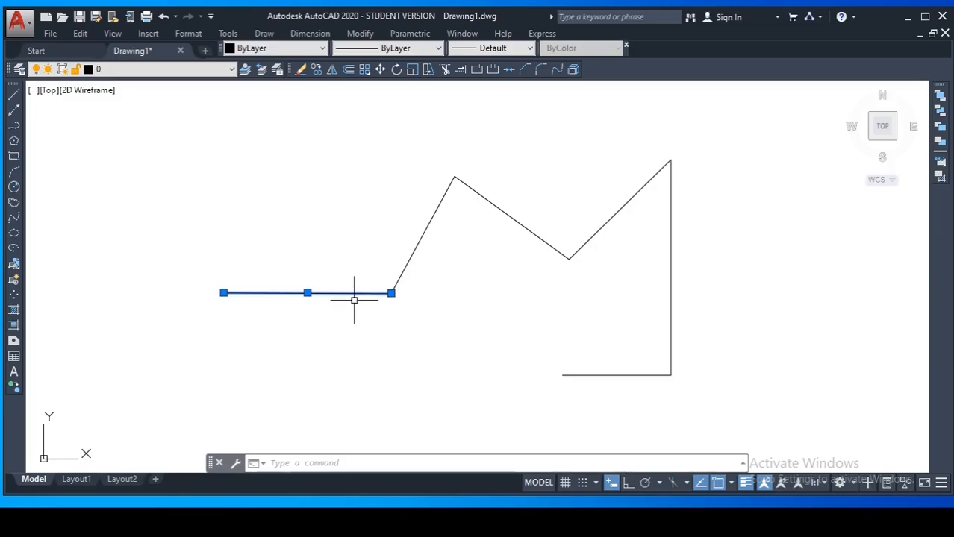
pyautogui.click(404, 271)
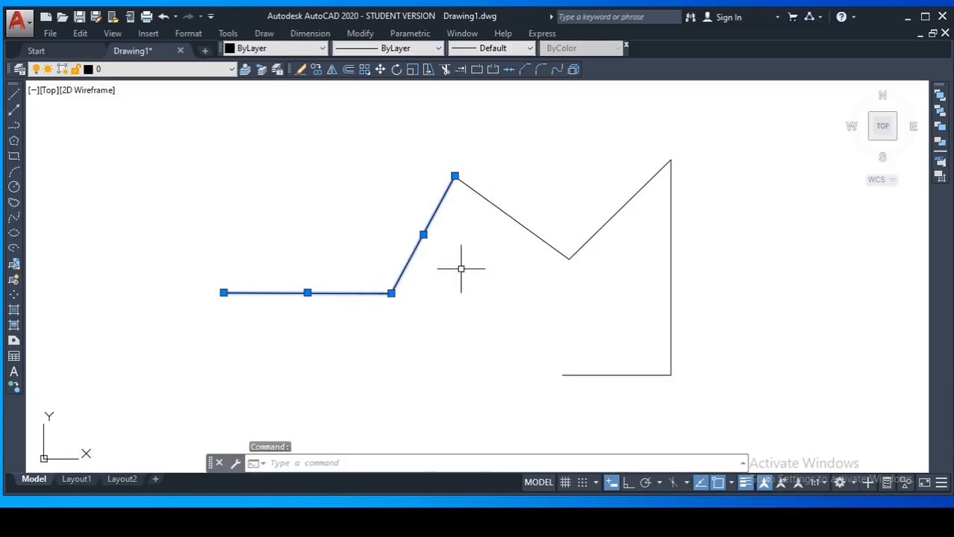
pyautogui.press('Escape')
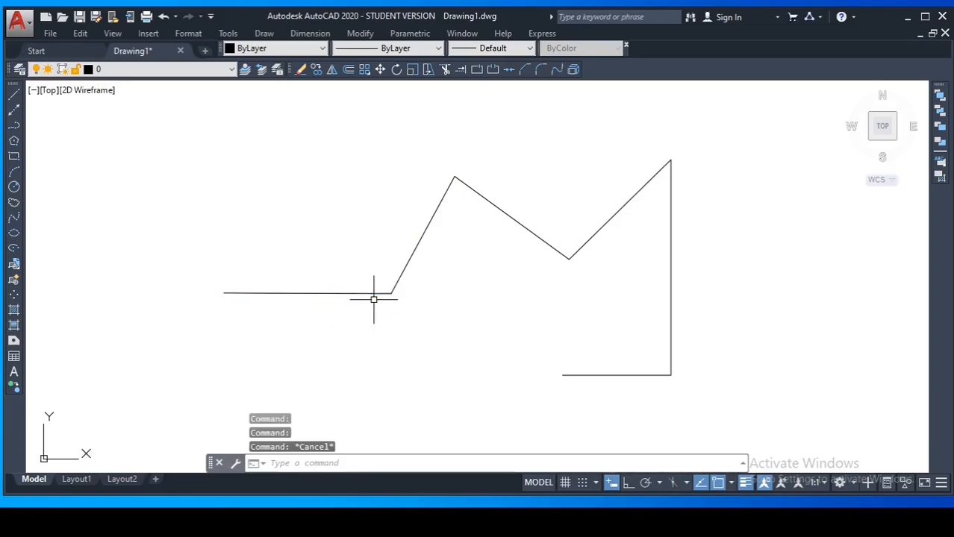
pyautogui.click(405, 267)
pyautogui.press('Escape')
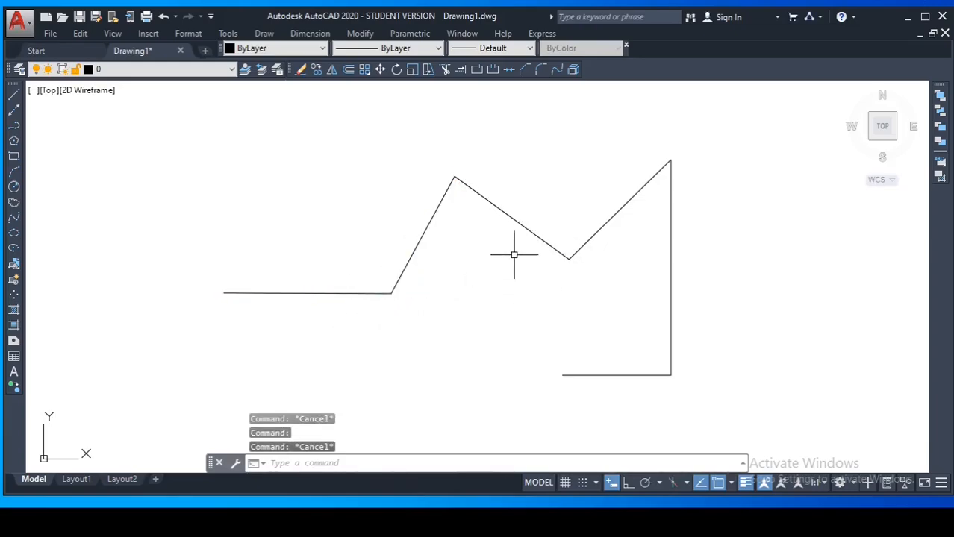
pyautogui.click(519, 222)
pyautogui.press('Escape')
pyautogui.press('Escape')
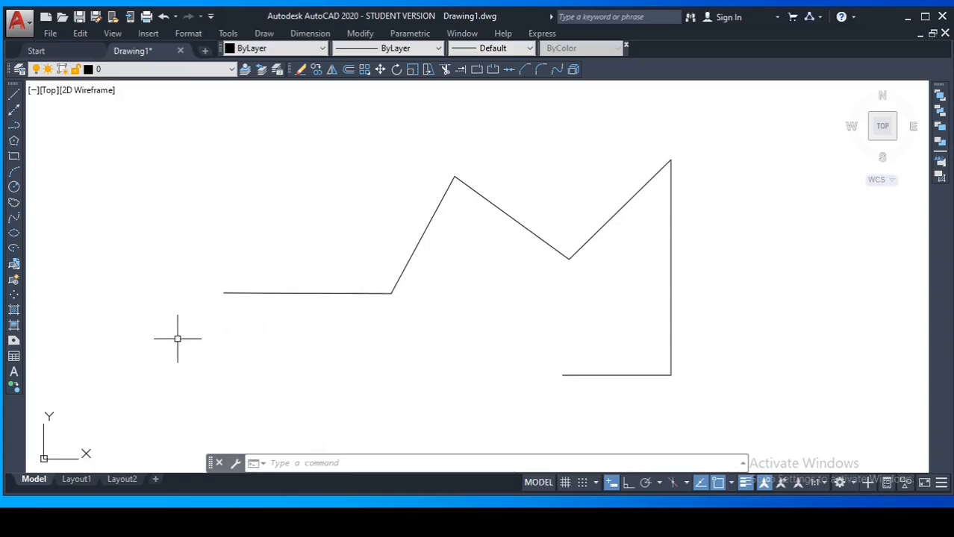
# Select the six zigzag segments in order from the first horizontal line to the short bottom line, and clear the selection.
pyautogui.click(280, 294)
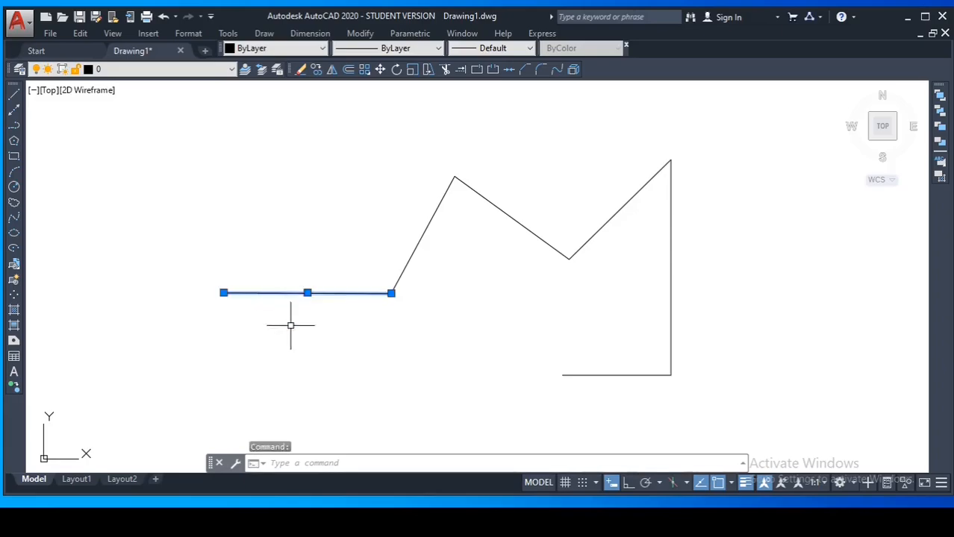
pyautogui.click(424, 233)
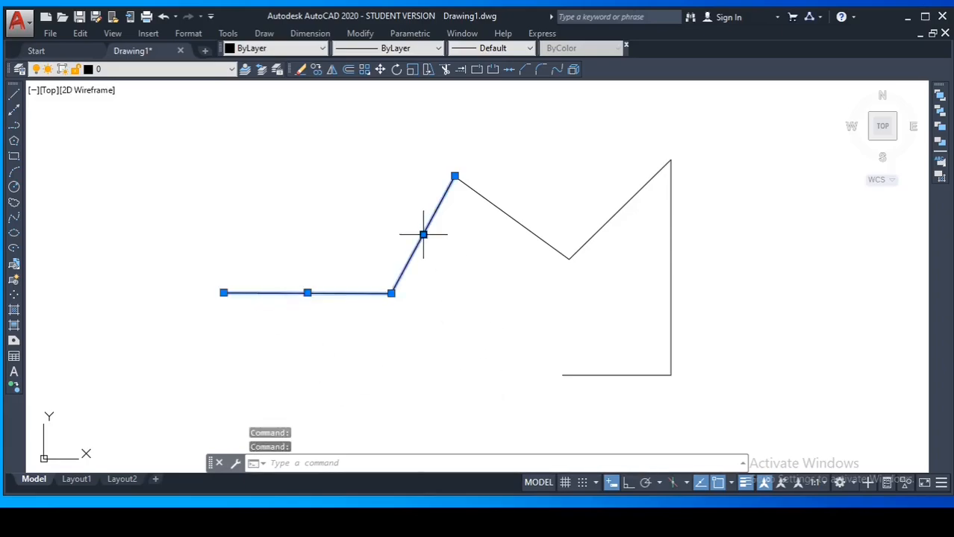
pyautogui.click(524, 225)
pyautogui.click(588, 235)
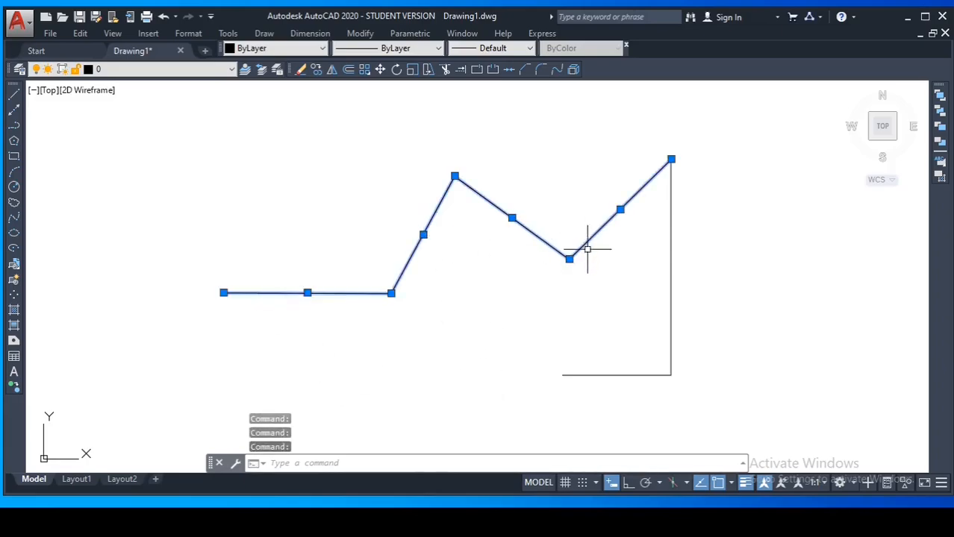
pyautogui.click(671, 300)
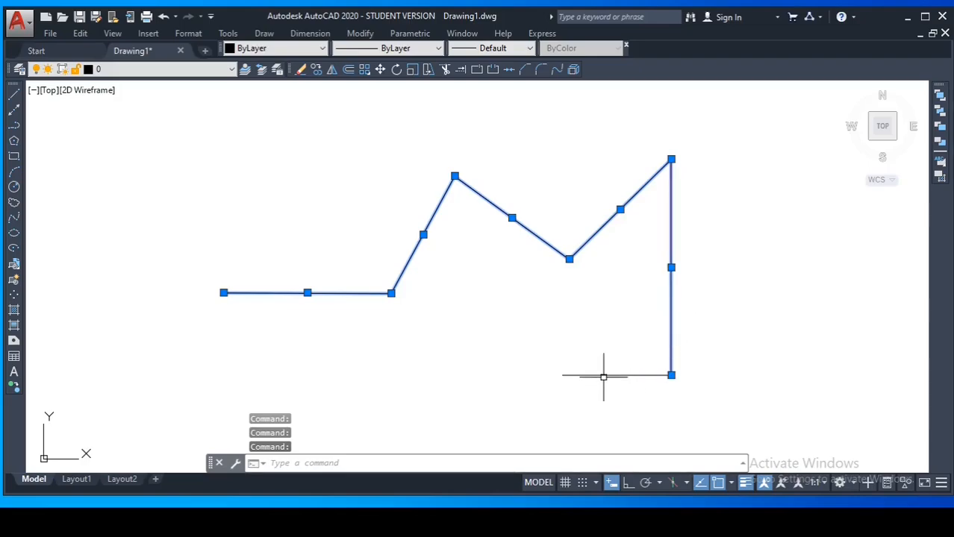
pyautogui.click(601, 375)
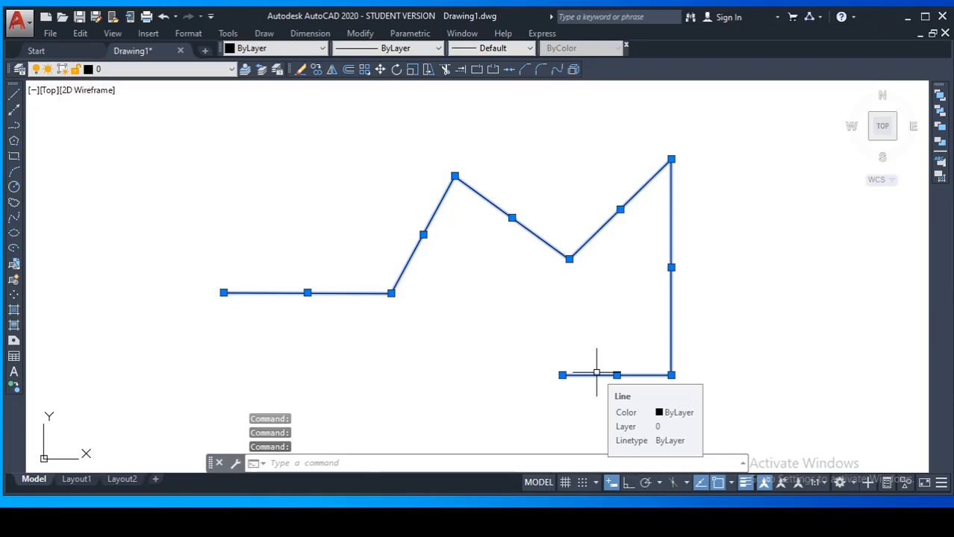
pyautogui.press('Escape')
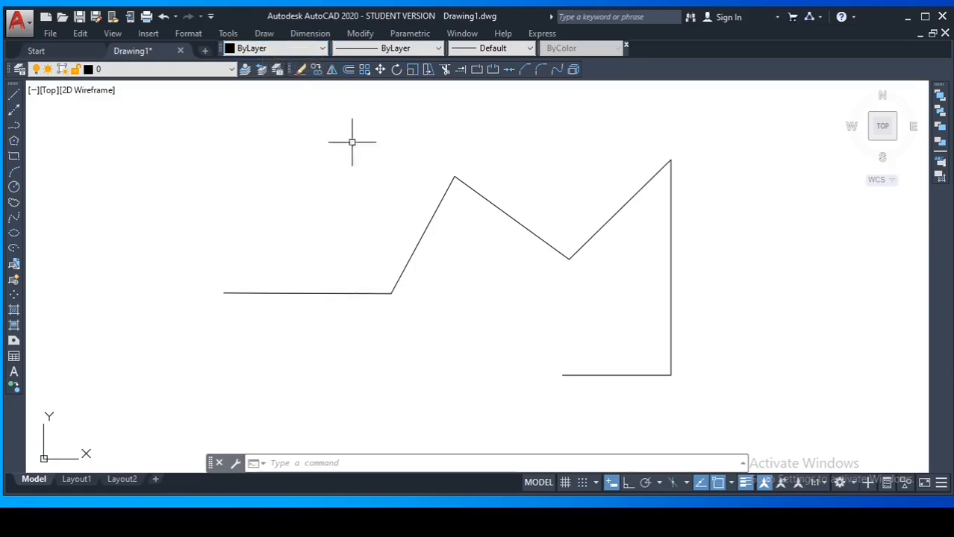
# Join all six zigzag segments into a single polyline with the Join command.
pyautogui.click(360, 33)
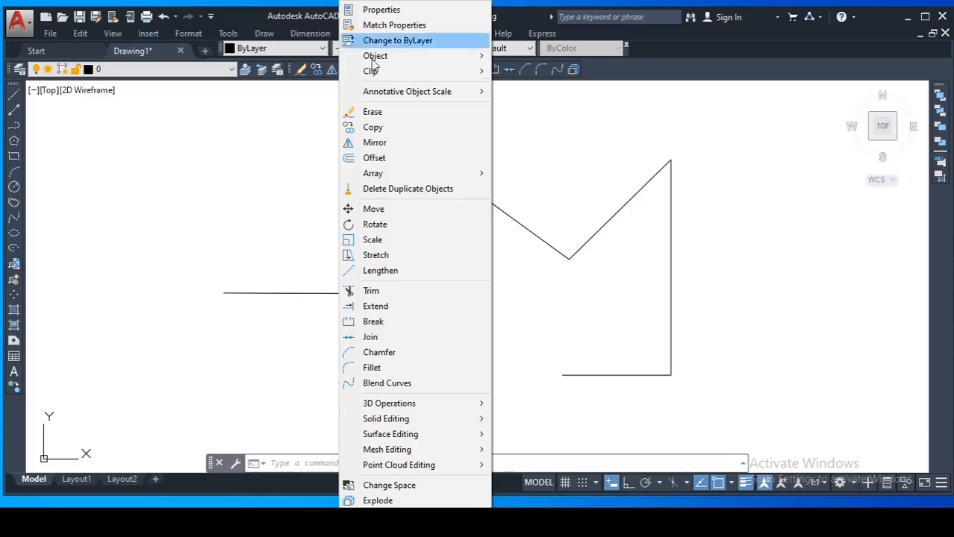
pyautogui.click(373, 339)
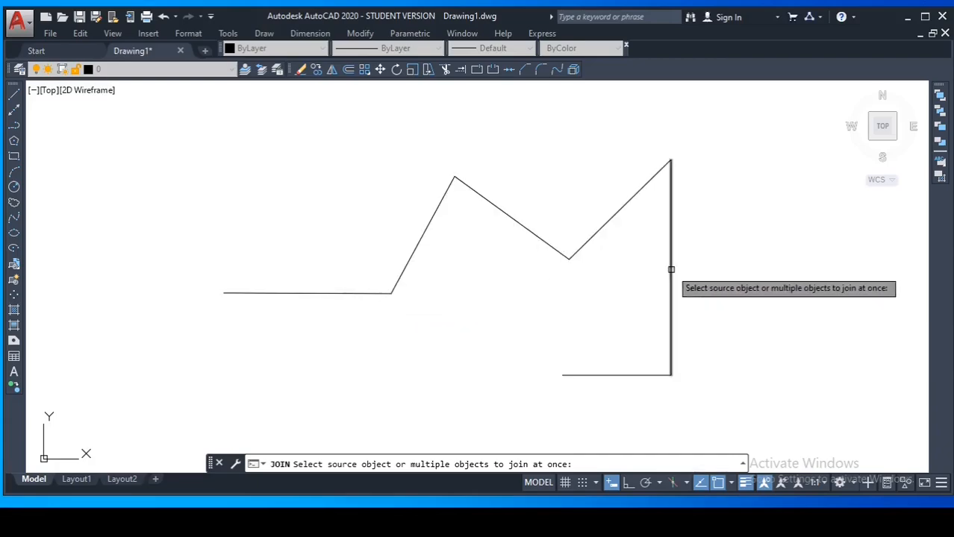
pyautogui.click(359, 293)
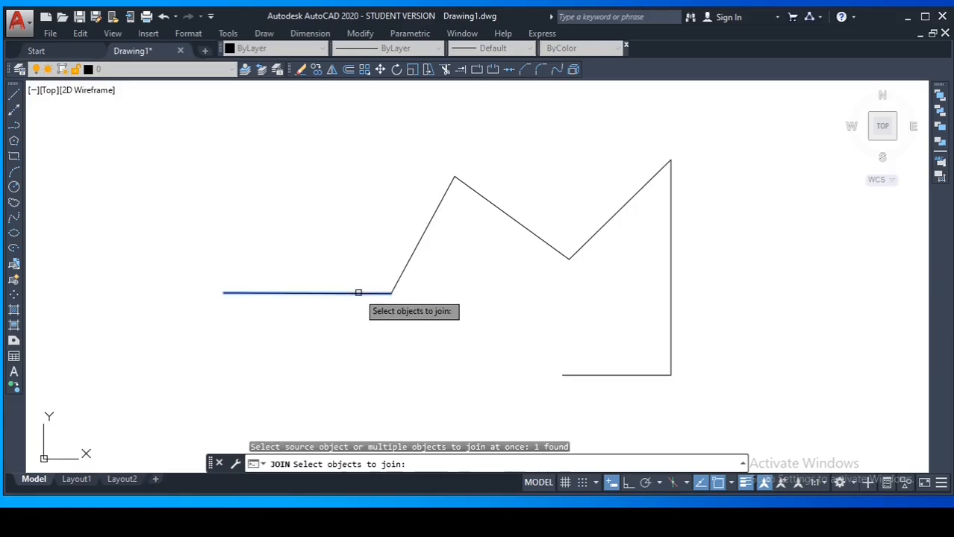
pyautogui.click(402, 273)
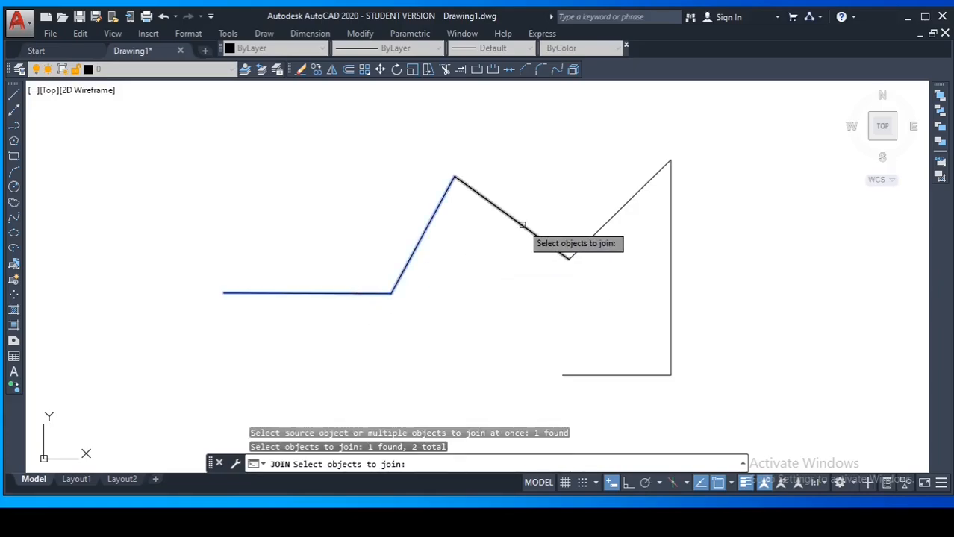
pyautogui.click(522, 226)
pyautogui.click(591, 238)
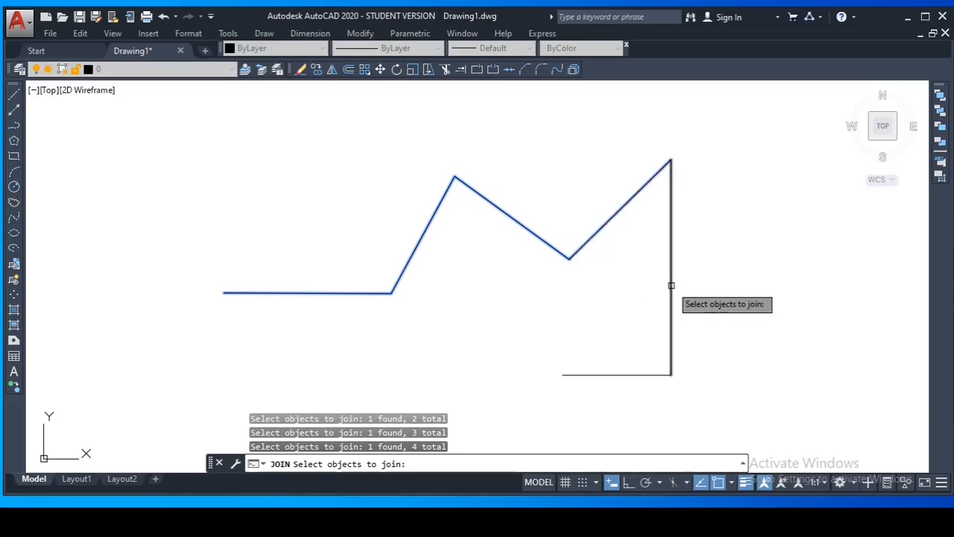
pyautogui.click(676, 277)
pyautogui.click(672, 291)
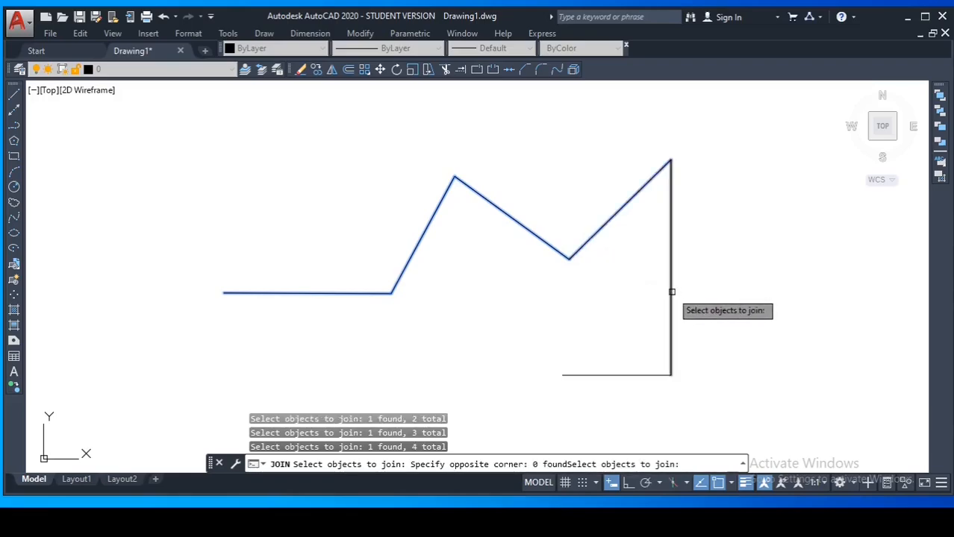
pyautogui.click(671, 291)
pyautogui.click(615, 374)
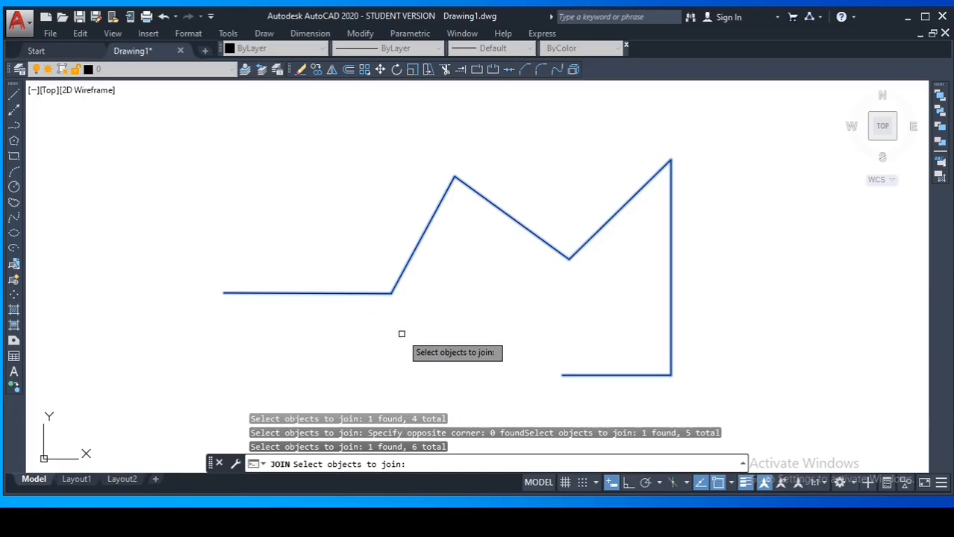
pyautogui.press('Return')
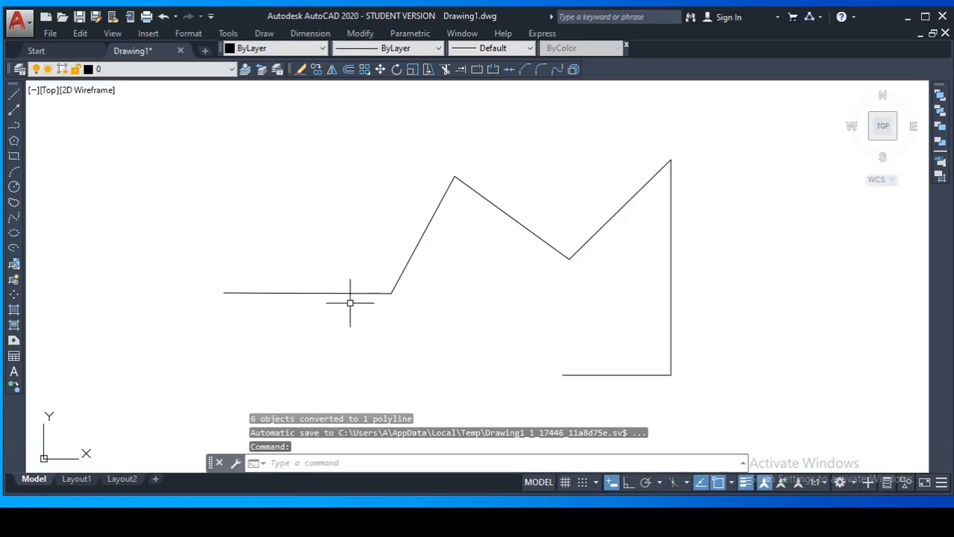
# Select the joined zigzag to check that it behaves as one object, and clear the selection.
pyautogui.click(318, 292)
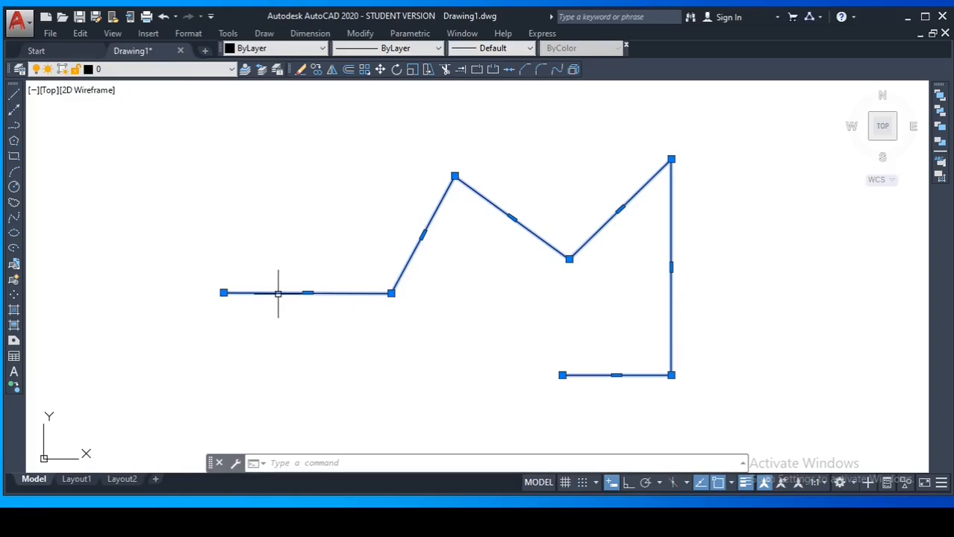
pyautogui.moveTo(278, 293)
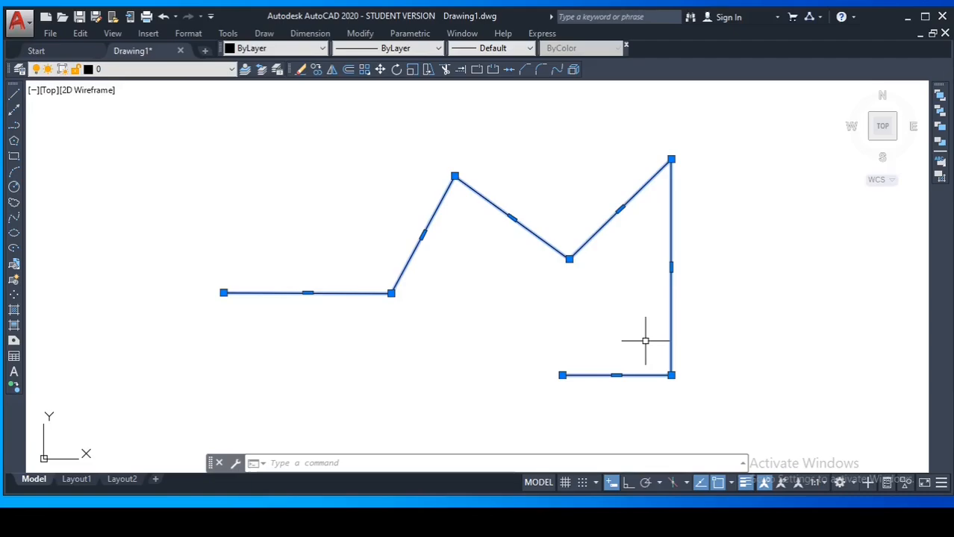
pyautogui.press('Escape')
pyautogui.press('Escape')
pyautogui.press('Escape')
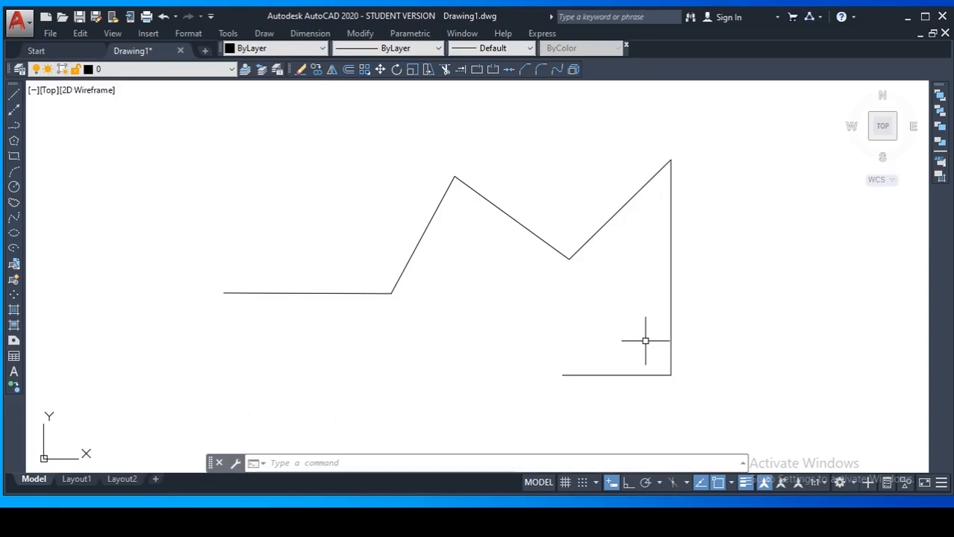
pyautogui.click(360, 34)
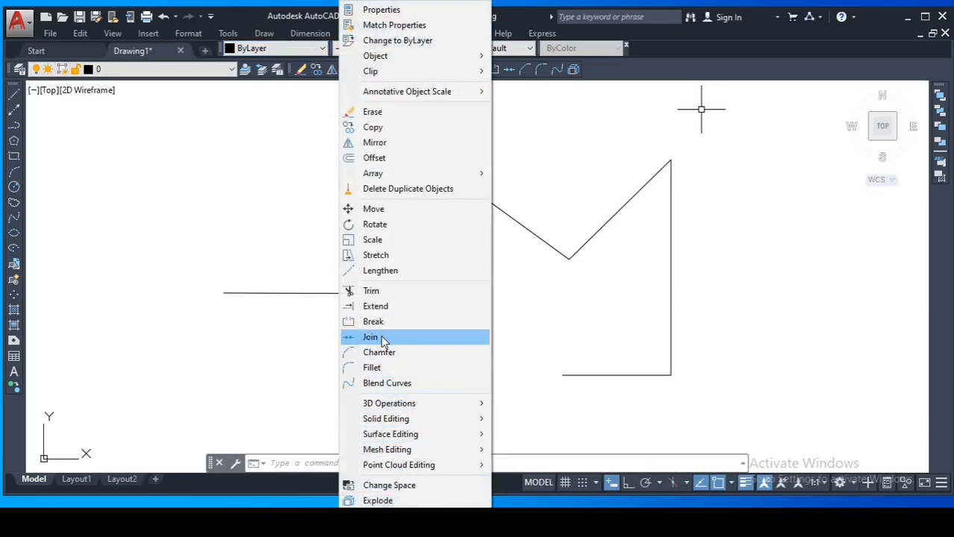
pyautogui.click(199, 200)
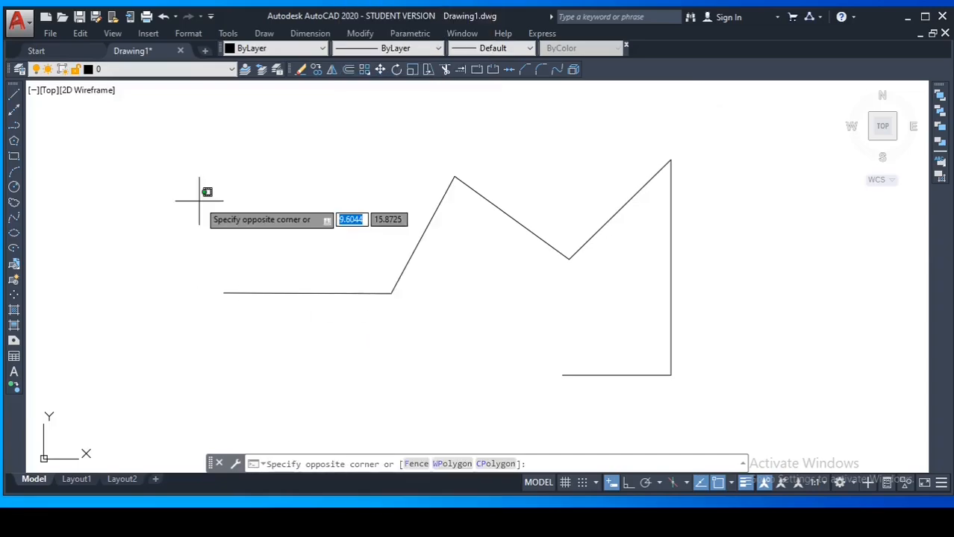
pyautogui.press('Escape')
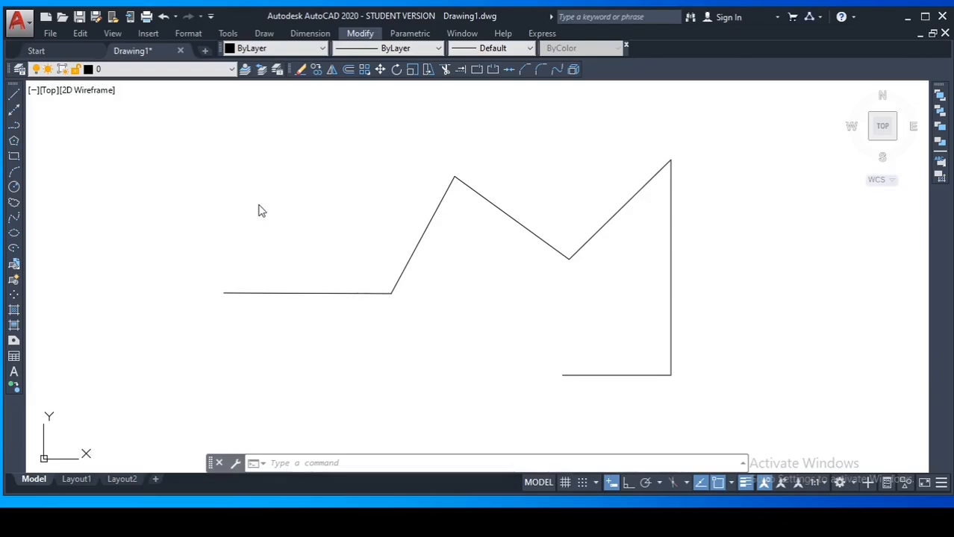
pyautogui.click(274, 231)
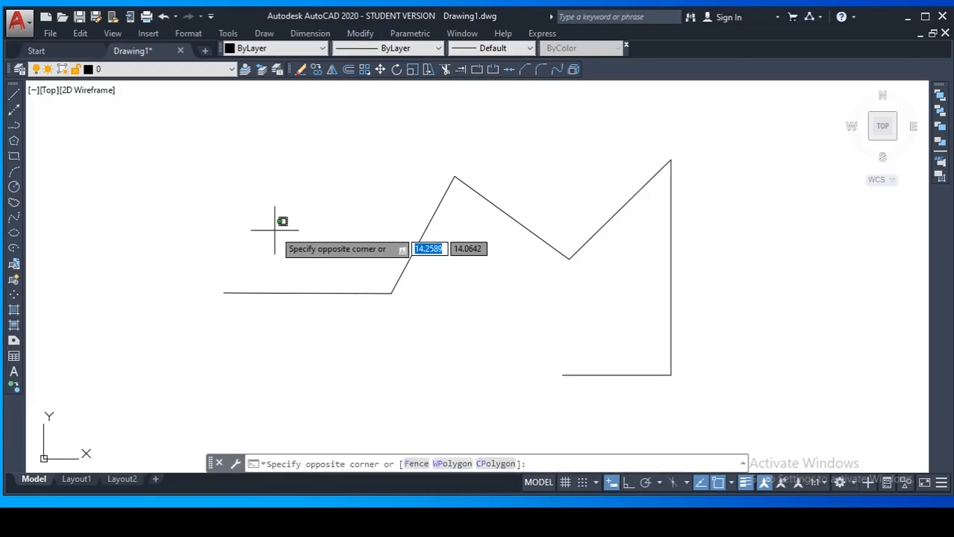
pyautogui.press('Escape')
pyautogui.click(265, 230)
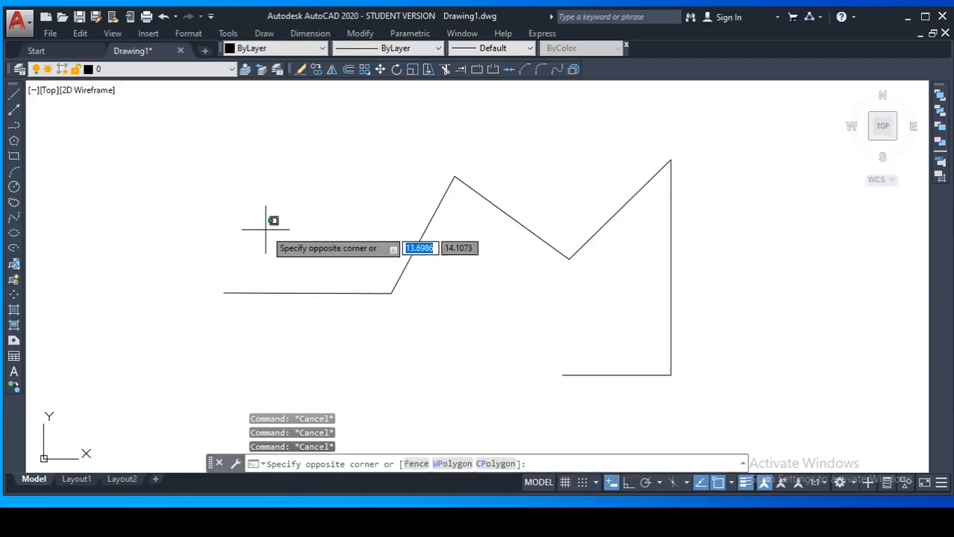
pyautogui.press('Escape')
pyautogui.write('j')
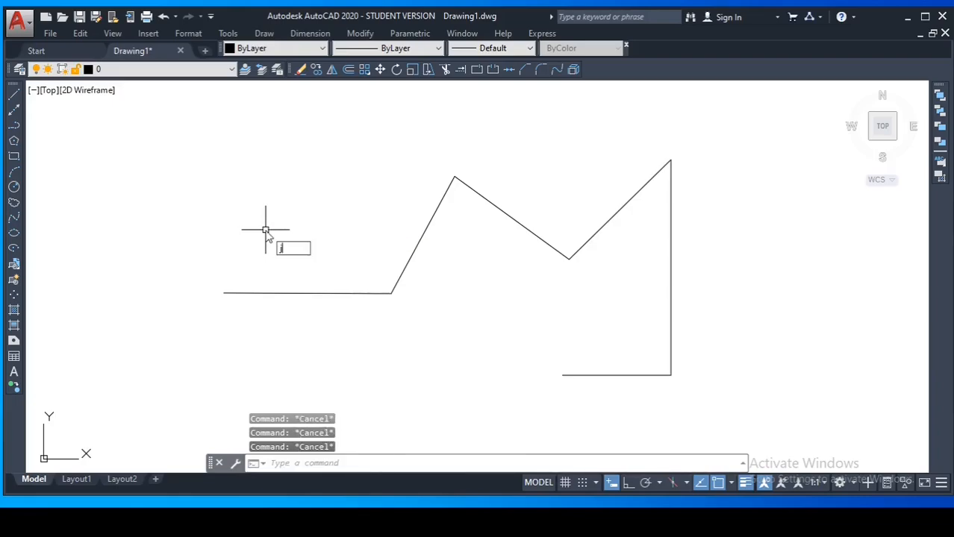
pyautogui.press('Return')
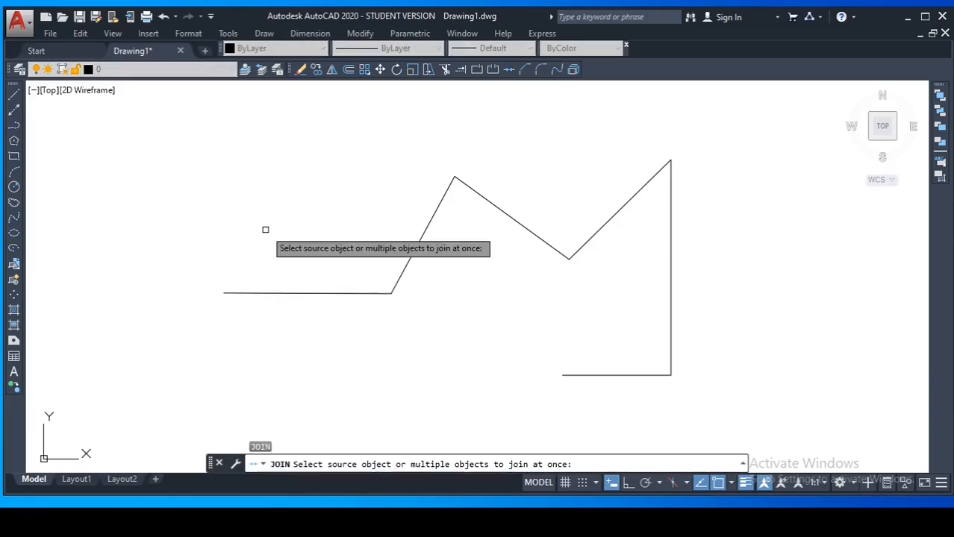
pyautogui.press('Escape')
pyautogui.press('Escape')
pyautogui.press('Escape')
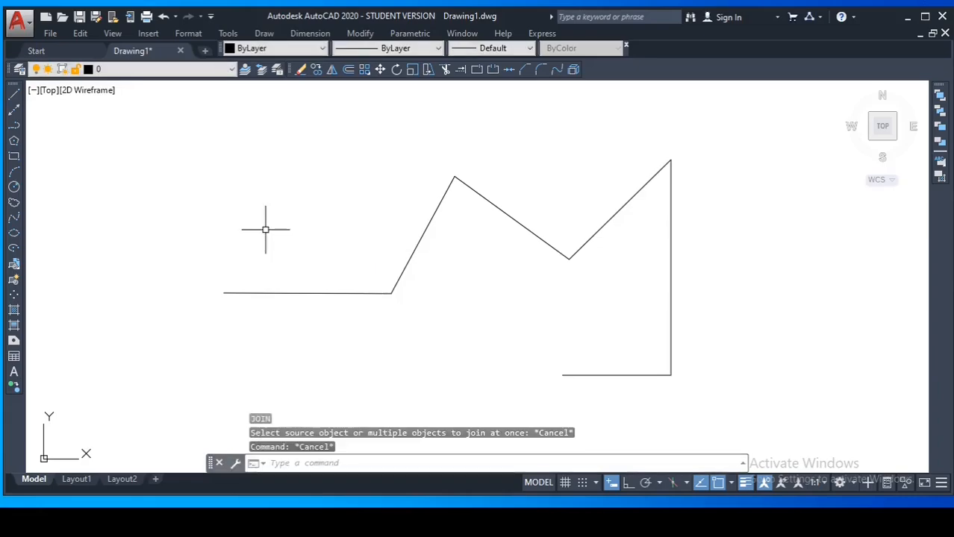
# Draw a smaller open zigzag of four connected lines above and left of the joined one, starting nearly horizontal and ending with a vertical rise.
pyautogui.click(14, 95)
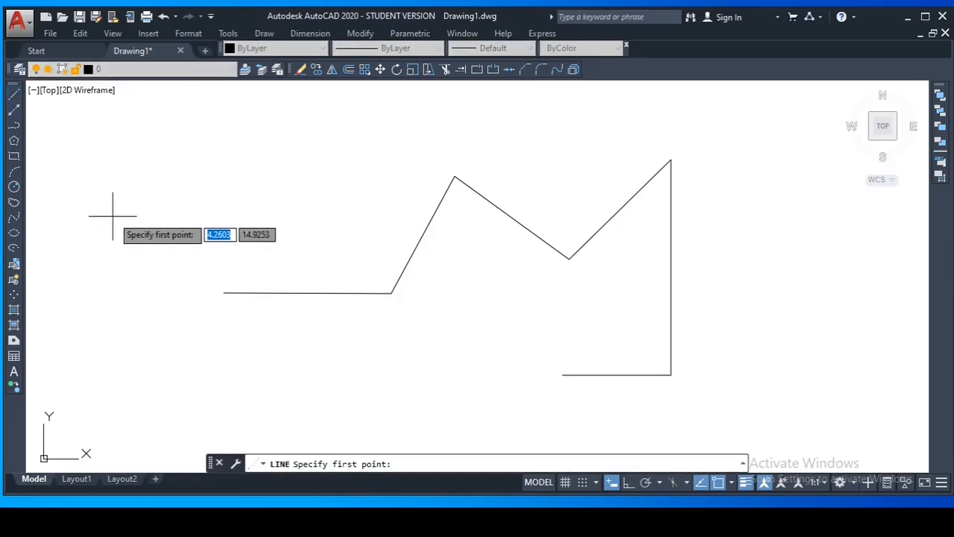
pyautogui.click(113, 216)
pyautogui.click(247, 219)
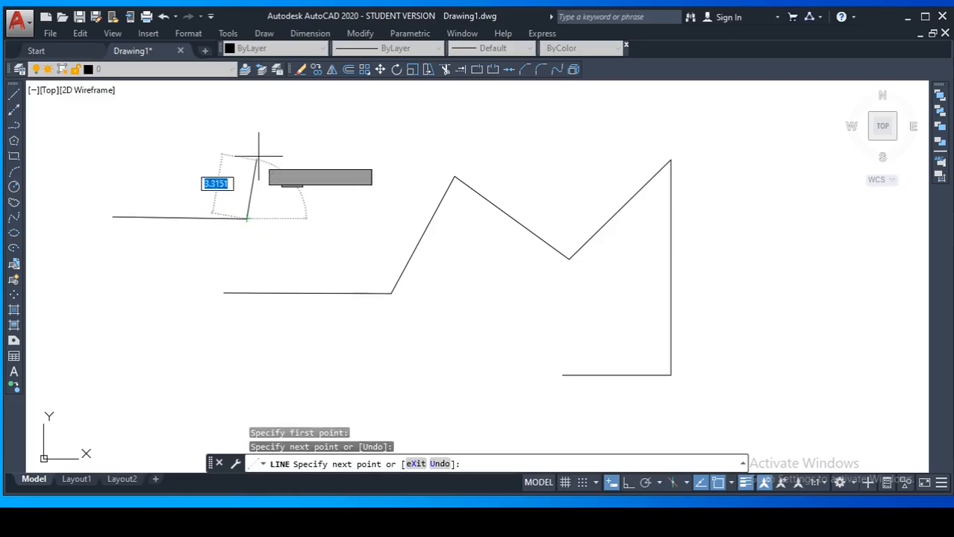
pyautogui.click(258, 157)
pyautogui.click(349, 200)
pyautogui.click(349, 147)
pyautogui.press('Escape')
pyautogui.press('Escape')
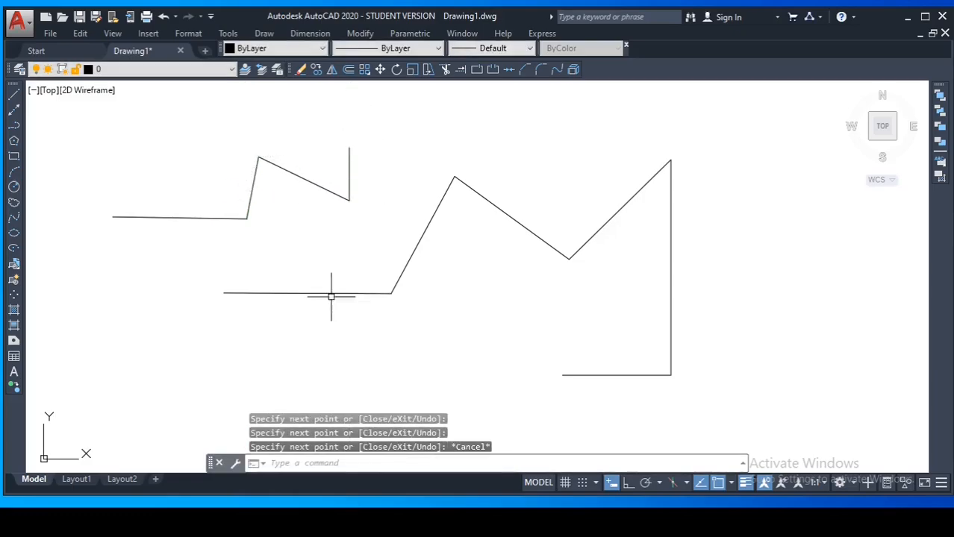
# Check the small zigzag's horizontal and falling segments as separate selectable lines, clearing the selection each time.
pyautogui.click(209, 217)
pyautogui.press('Escape')
pyautogui.click(306, 180)
pyautogui.press('Escape')
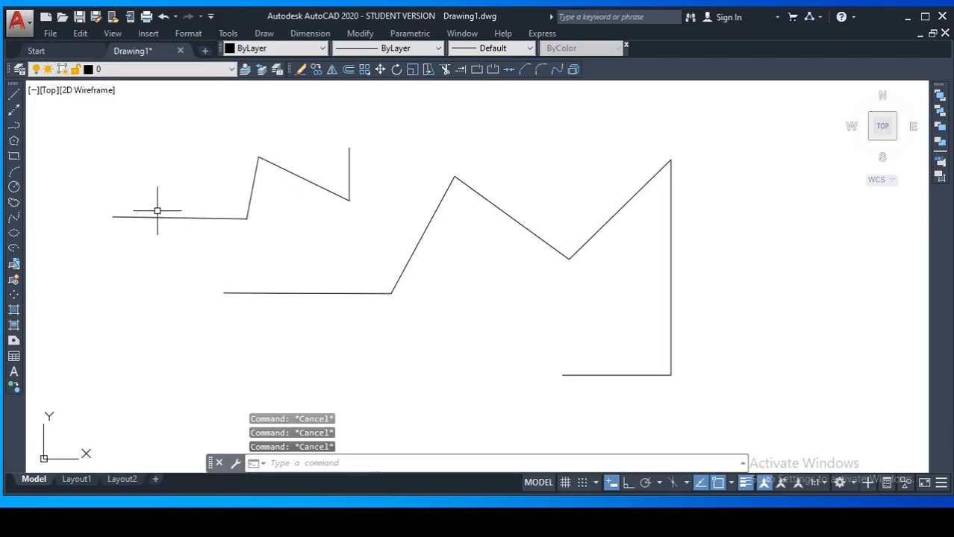
# Join the four segments of the small zigzag into a single polyline with the Join command.
pyautogui.write('J')
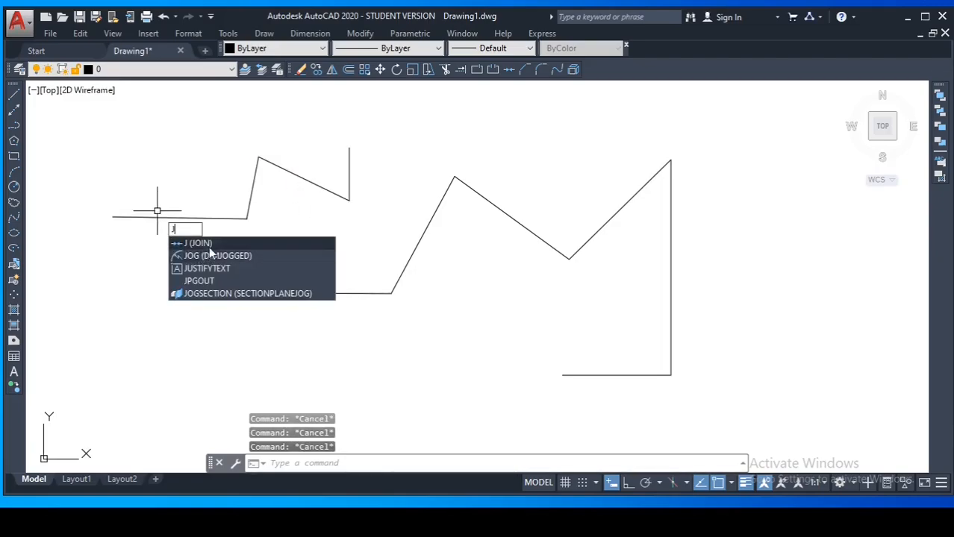
pyautogui.click(228, 244)
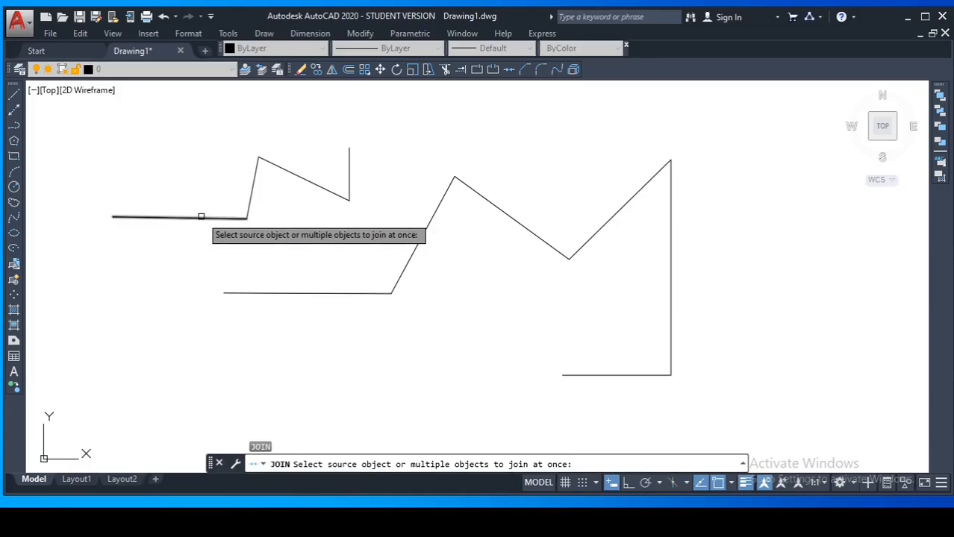
pyautogui.click(201, 217)
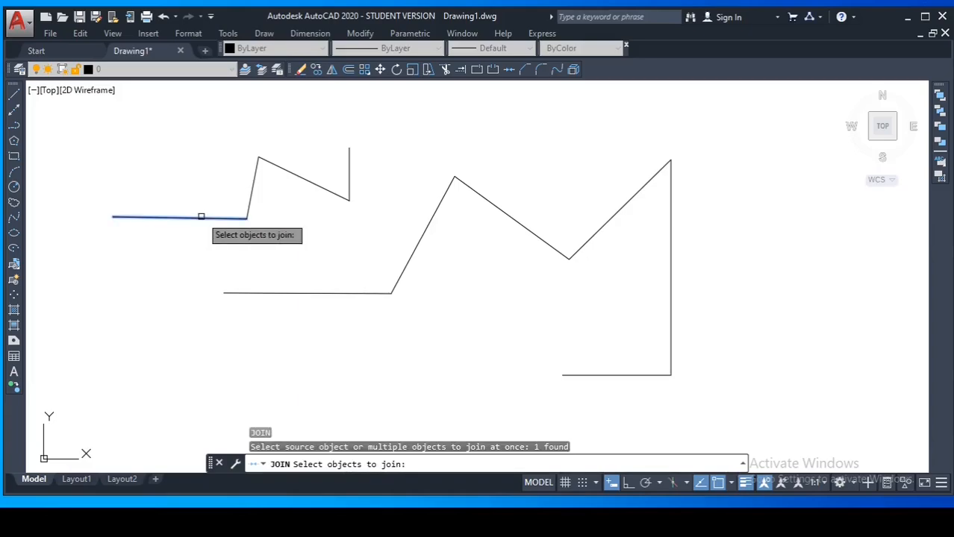
pyautogui.click(253, 187)
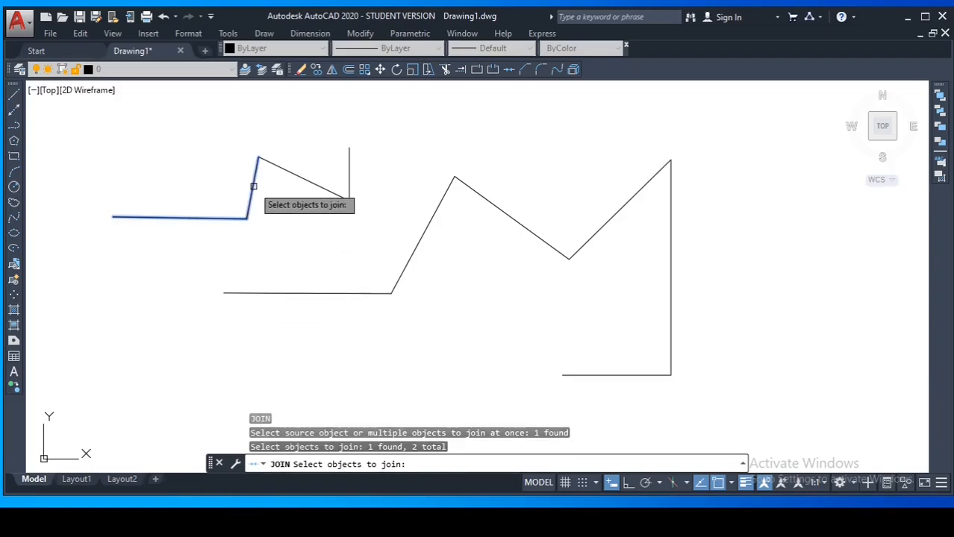
pyautogui.click(290, 171)
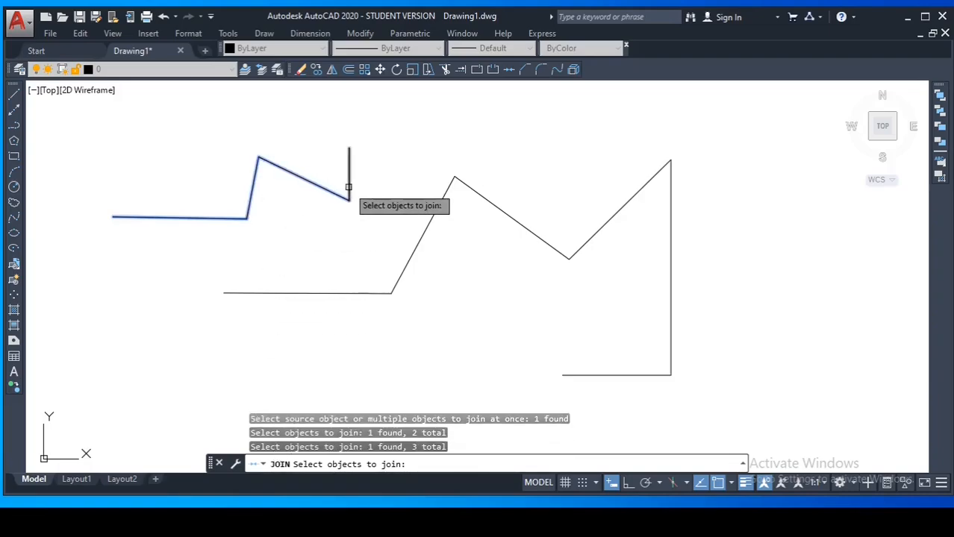
pyautogui.click(349, 186)
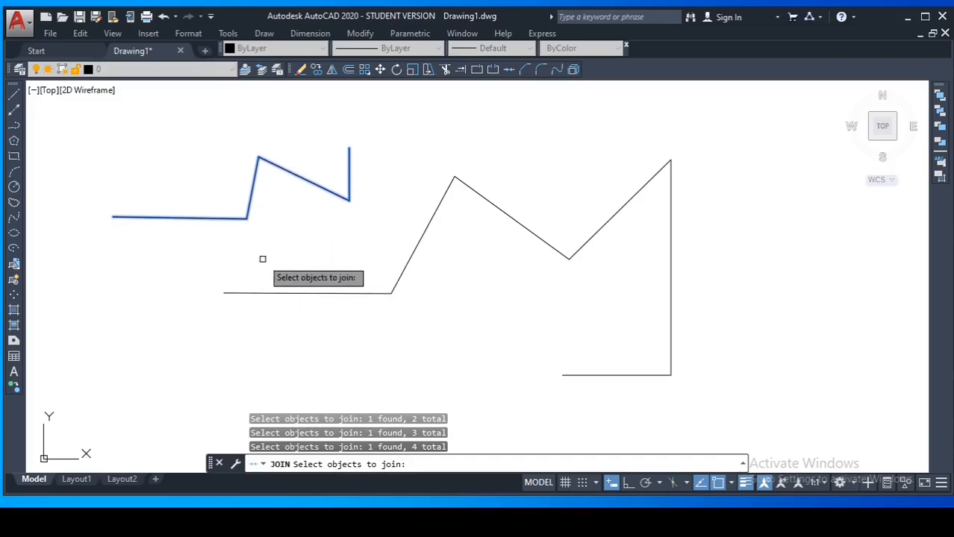
pyautogui.press('Return')
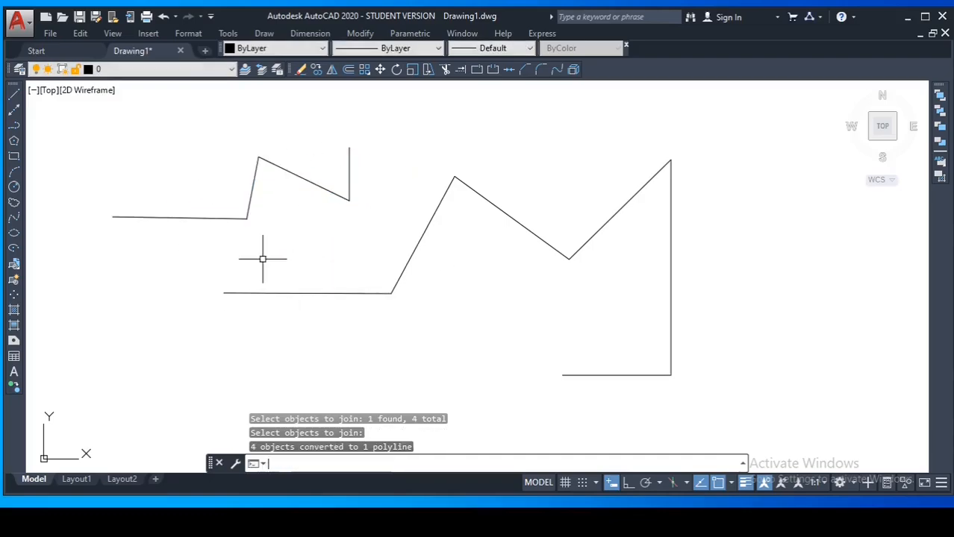
# Select the small zigzag and the large zigzag in turn to check each as one object, clearing the selection each time.
pyautogui.click(226, 217)
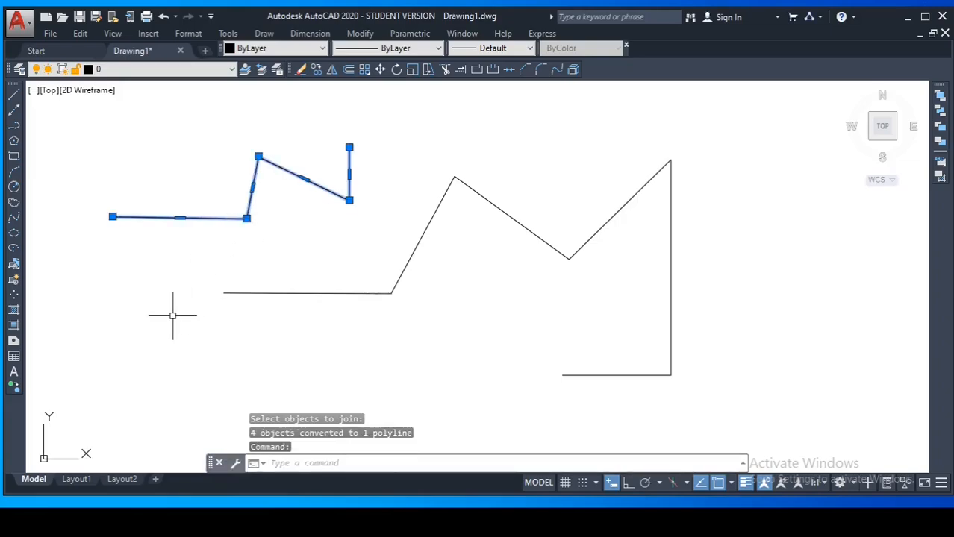
pyautogui.press('Escape')
pyautogui.press('Escape')
pyautogui.press('Escape')
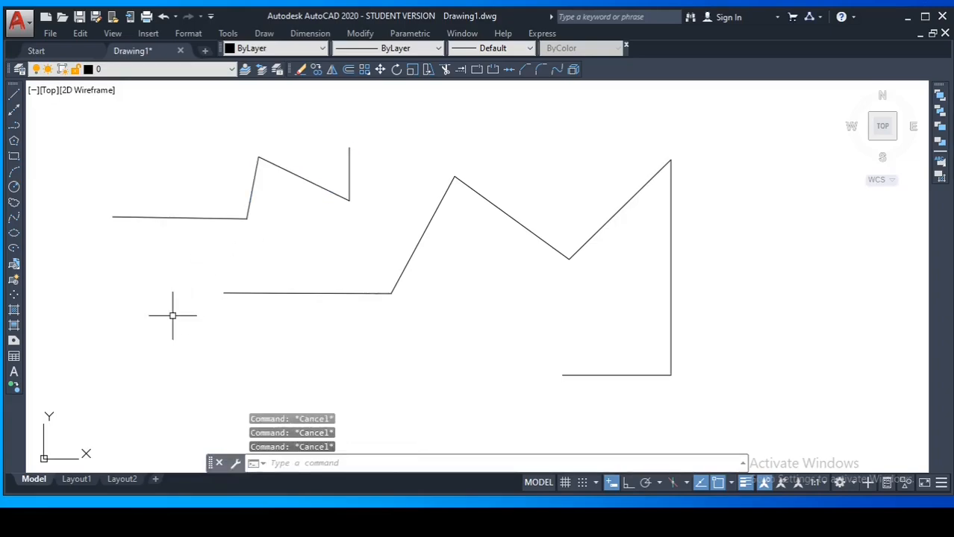
pyautogui.click(238, 294)
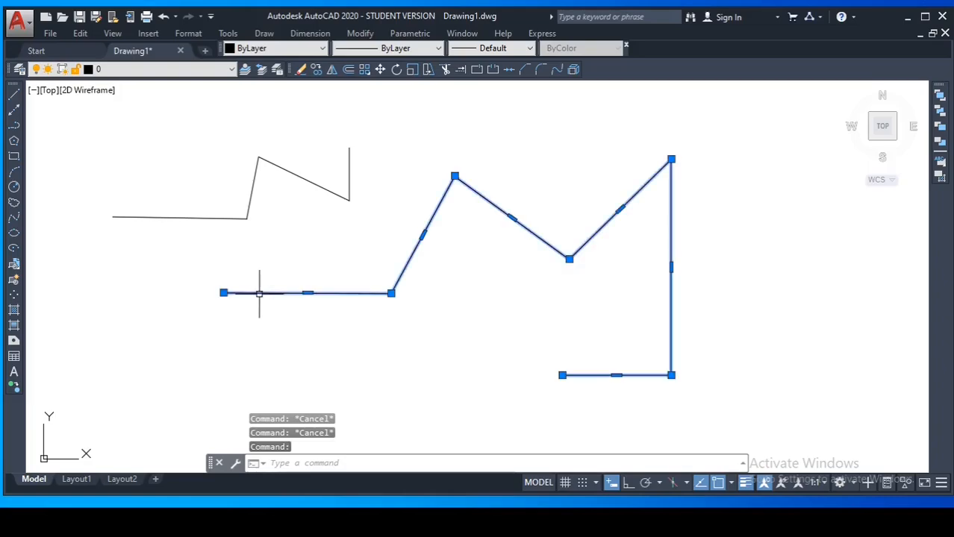
pyautogui.press('Escape')
pyautogui.click(365, 34)
pyautogui.press('Escape')
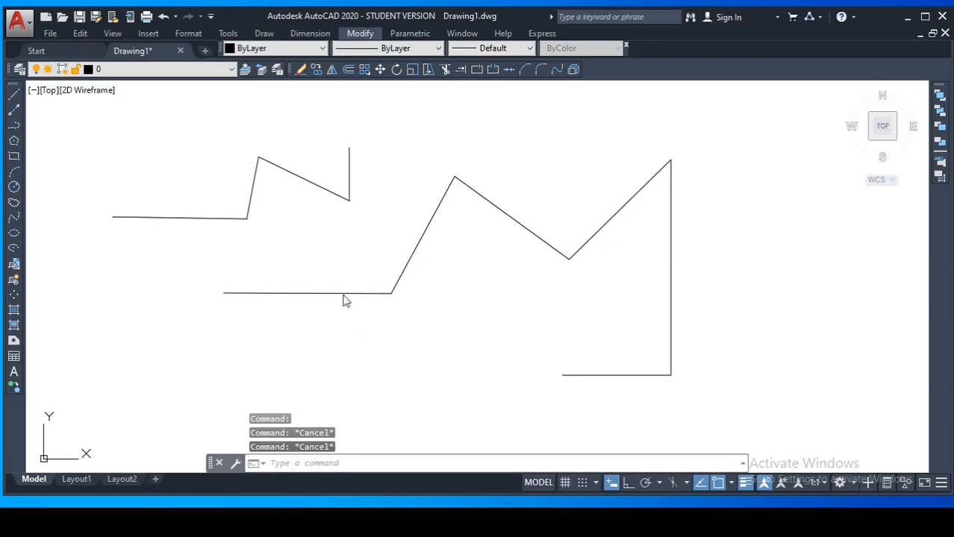
pyautogui.click(361, 33)
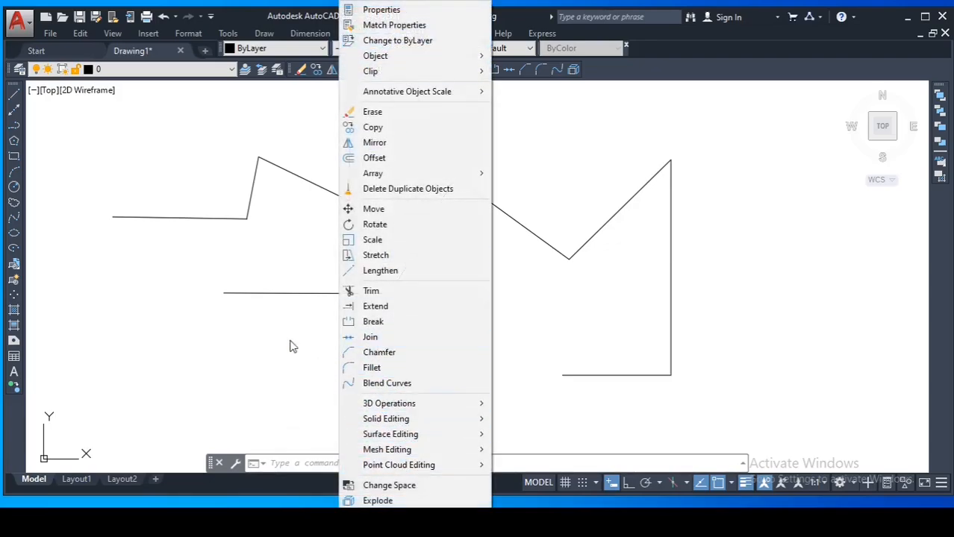
pyautogui.press('Escape')
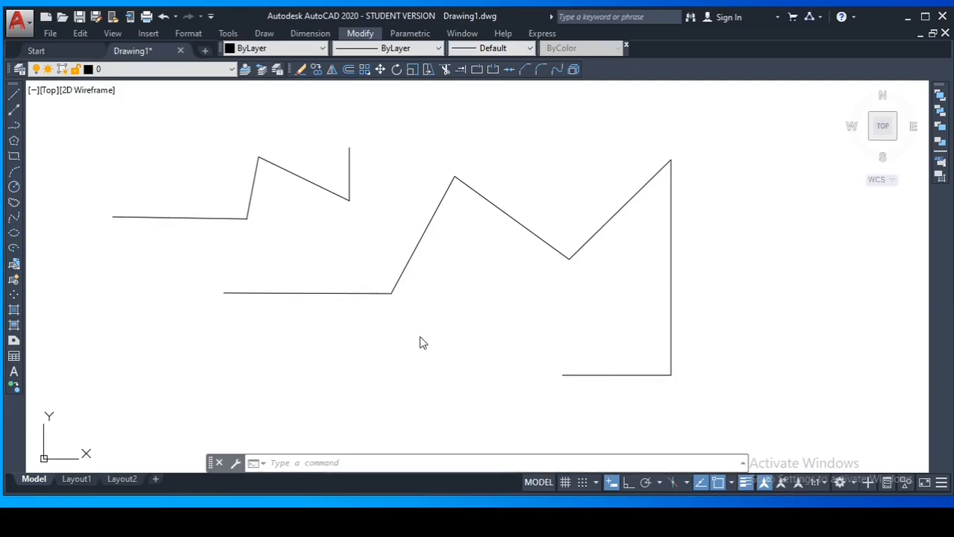
# Select the small zigzag once more to check it as a single polyline, and clear the selection.
pyautogui.click(181, 218)
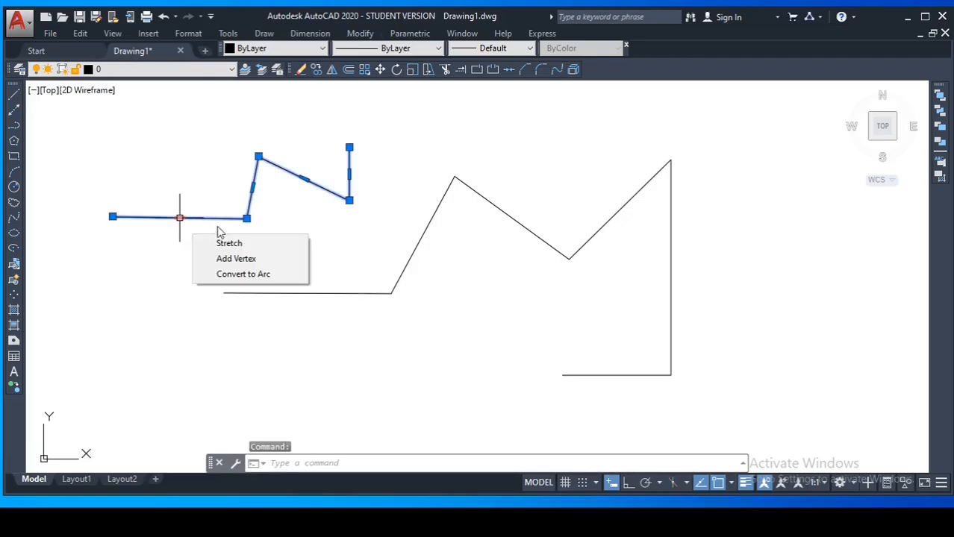
pyautogui.press('Escape')
pyautogui.press('Escape')
pyautogui.press('Escape')
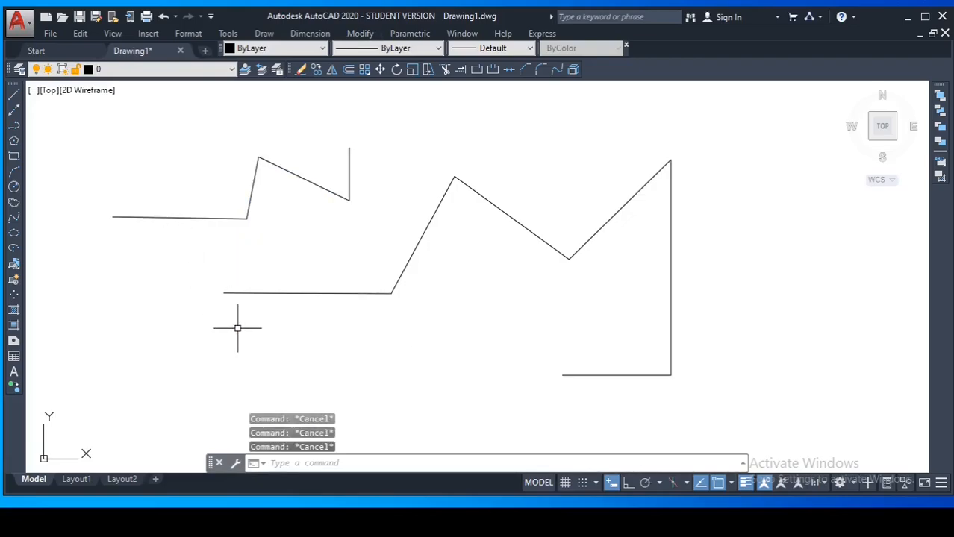
pyautogui.write('J')
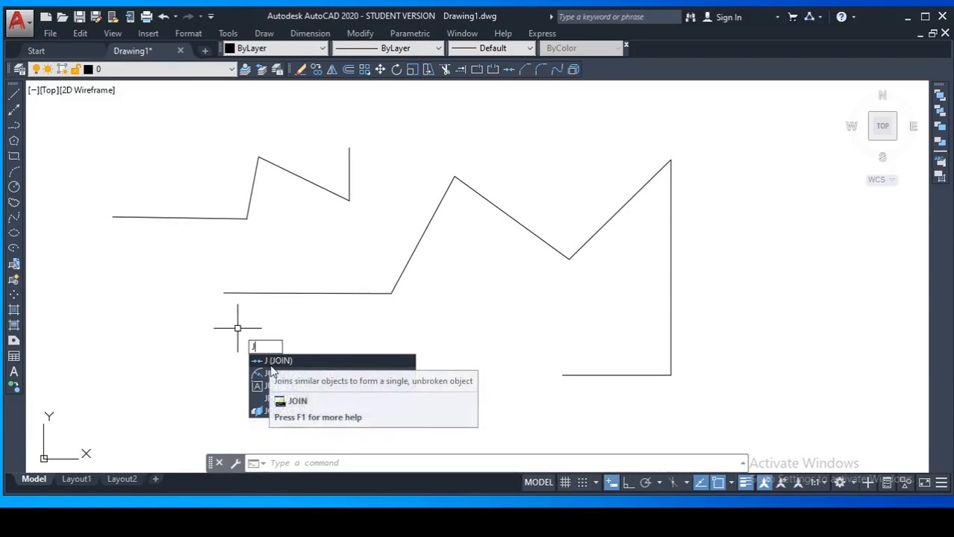
pyautogui.press('Return')
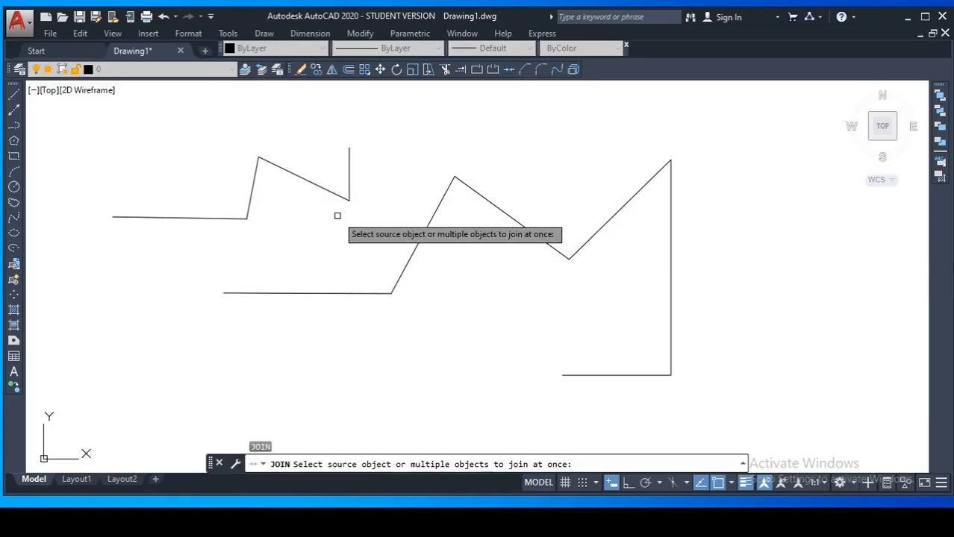
pyautogui.press('Escape')
pyautogui.press('Escape')
pyautogui.press('Escape')
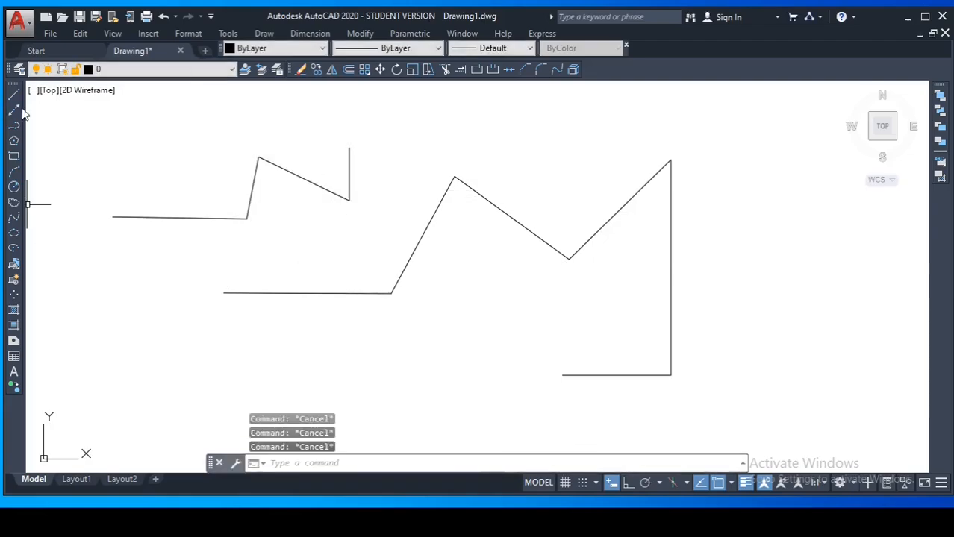
# Draw a connecting line from the small zigzag's left endpoint to the large zigzag's left endpoint.
pyautogui.click(13, 95)
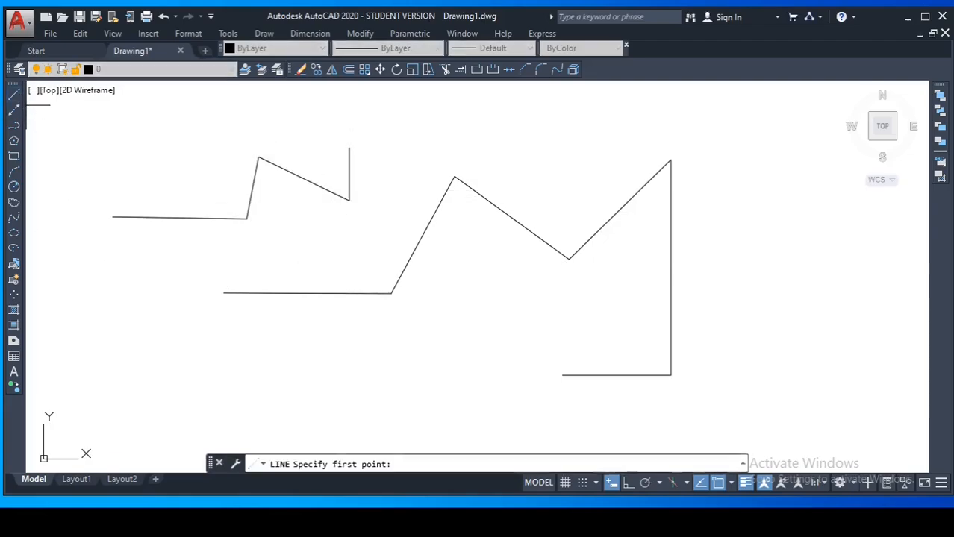
pyautogui.click(112, 217)
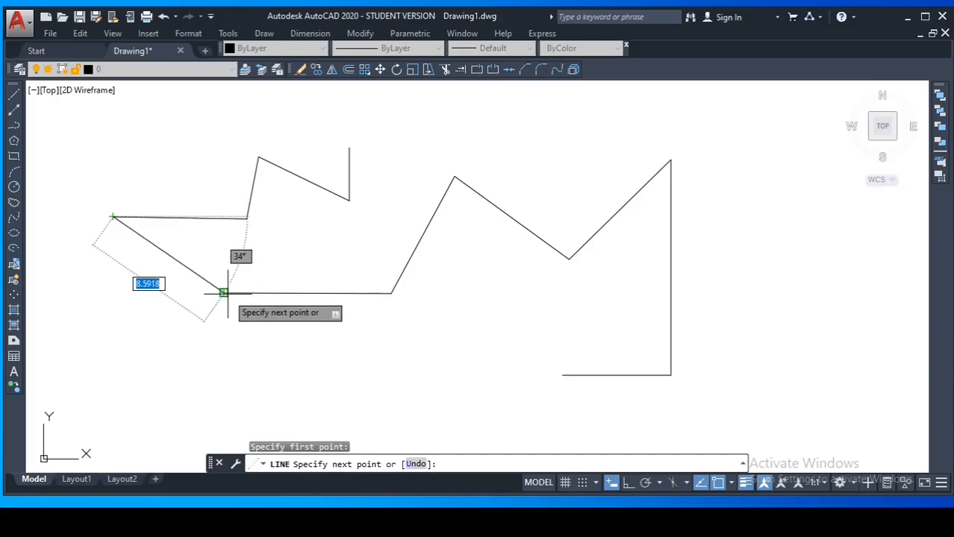
pyautogui.click(223, 292)
pyautogui.press('Return')
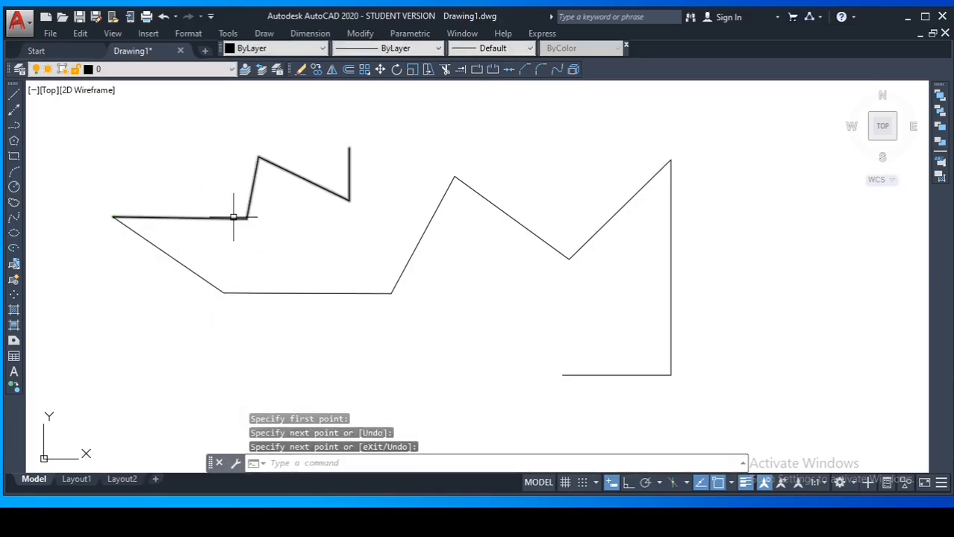
# Select the new connecting line and the large zigzag to check them as separate objects, and clear the selection.
pyautogui.click(183, 266)
pyautogui.click(254, 294)
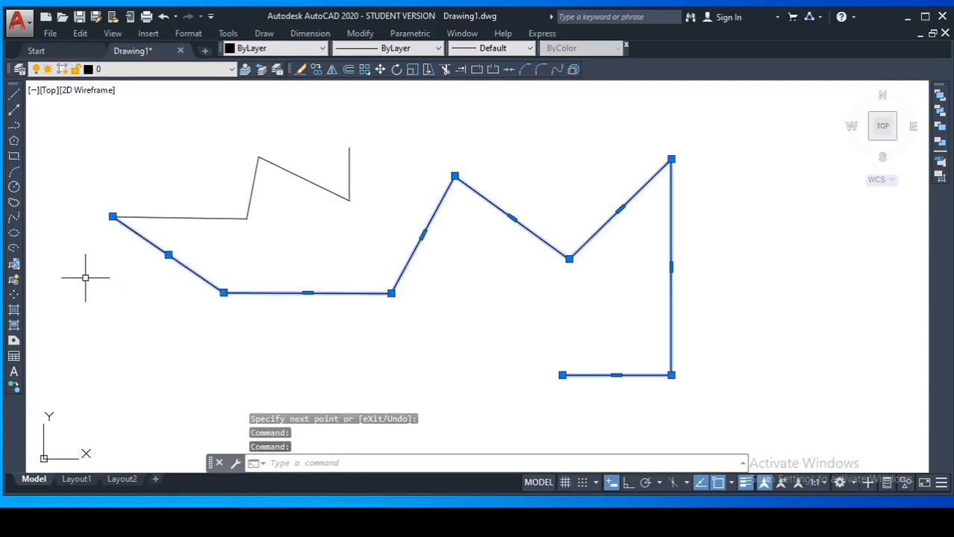
pyautogui.press('Escape')
pyautogui.press('Escape')
pyautogui.press('Escape')
# Join the small zigzag, the large zigzag and the connecting line into one polyline.
pyautogui.write('j')
pyautogui.press('Return')
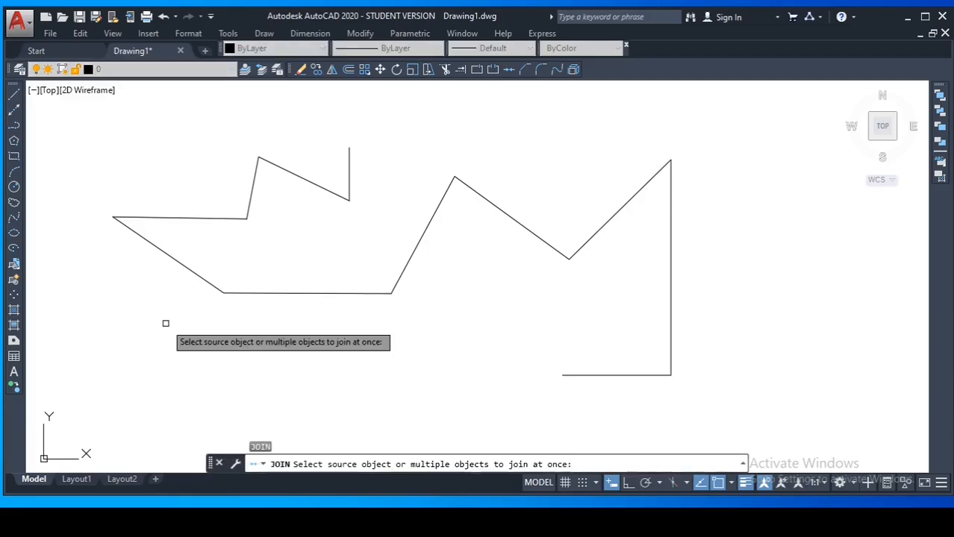
pyautogui.click(206, 218)
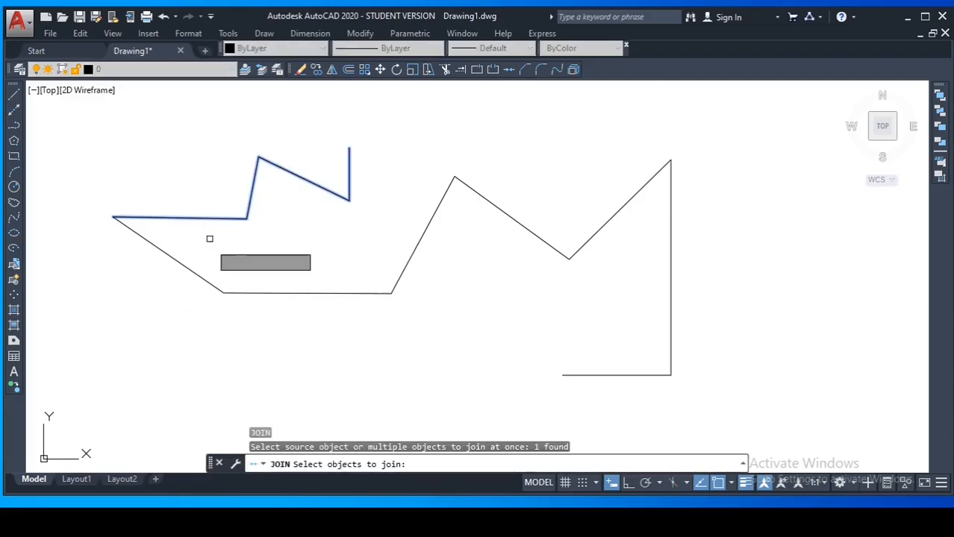
pyautogui.click(239, 296)
pyautogui.click(198, 277)
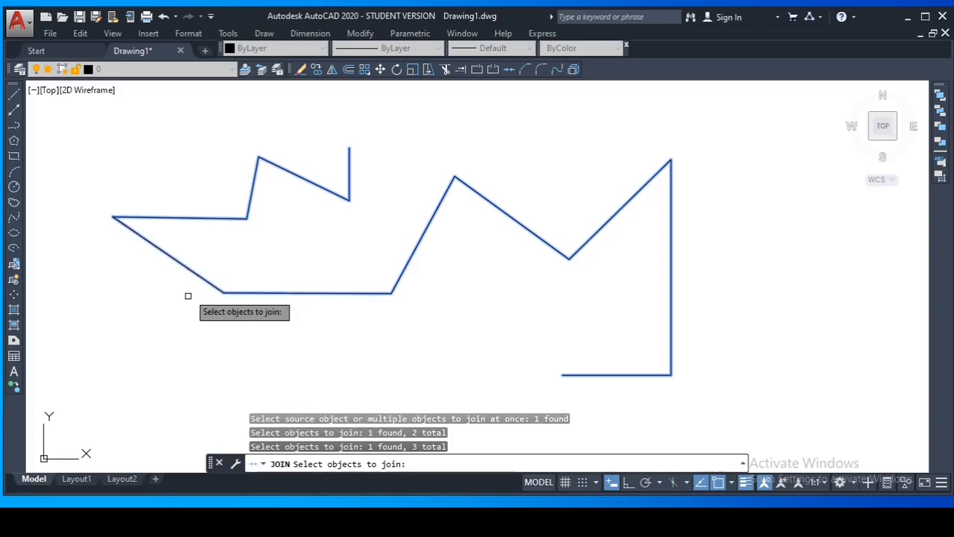
pyautogui.press('Return')
# Select the combined shape at its connecting segment to check it as one polyline, and clear the selection.
pyautogui.click(197, 274)
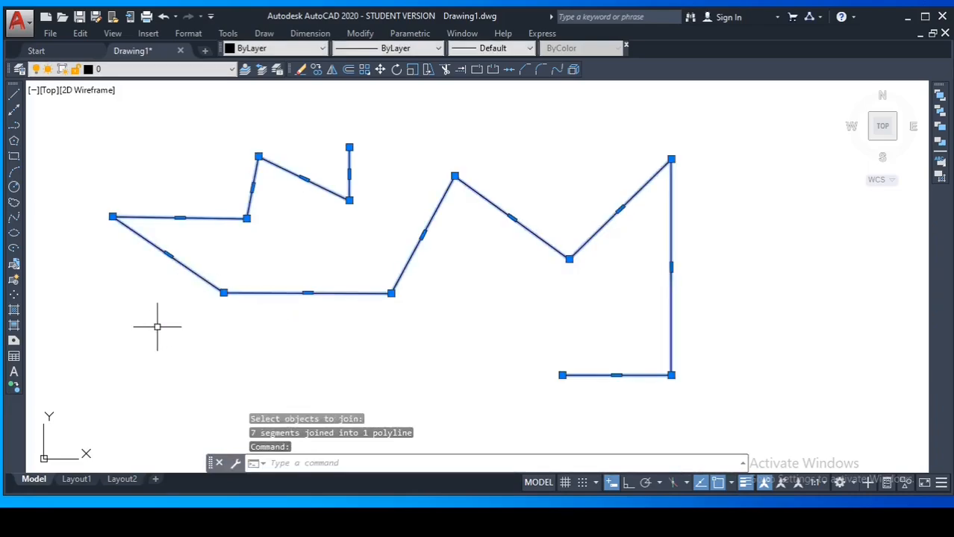
pyautogui.press('Escape')
pyautogui.press('Escape')
pyautogui.press('Escape')
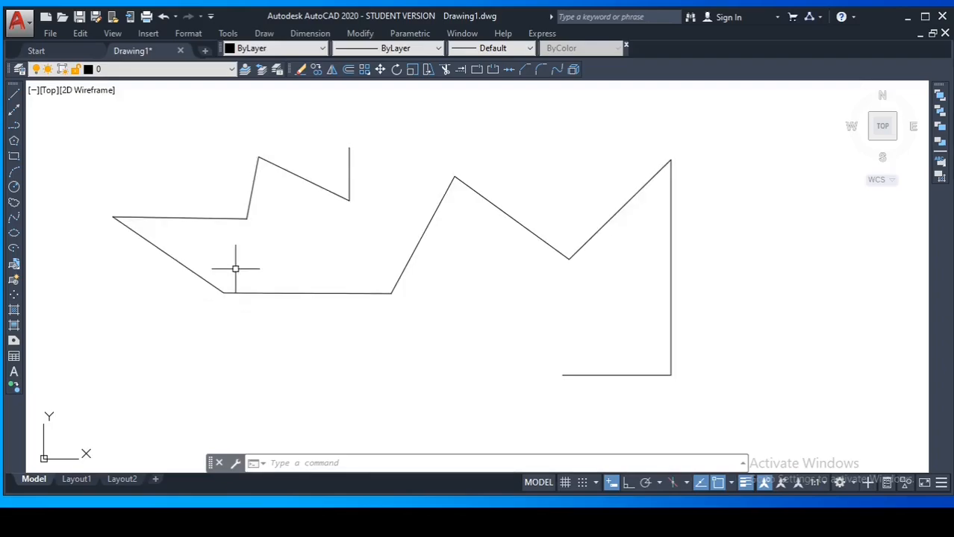
# Explode the combined polyline into separate line segments.
pyautogui.click(361, 34)
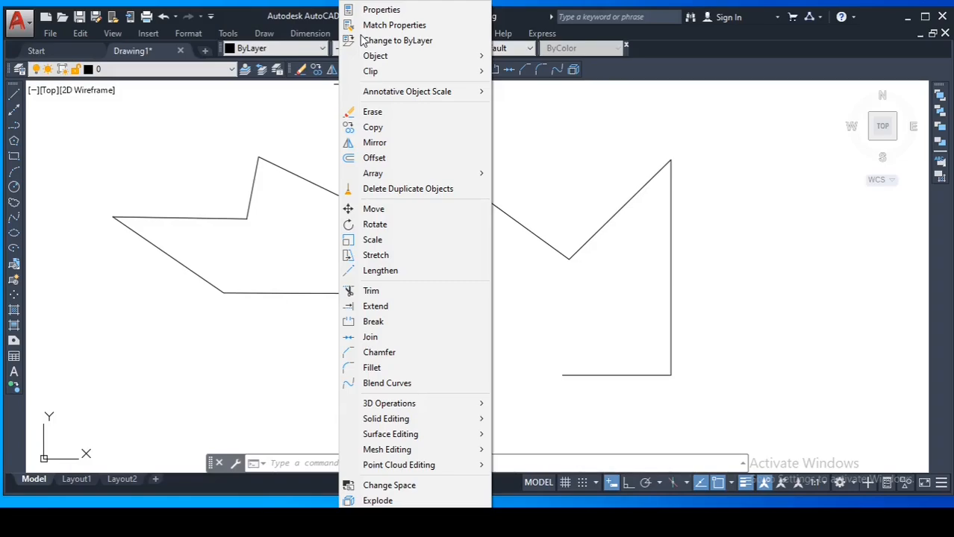
pyautogui.click(373, 502)
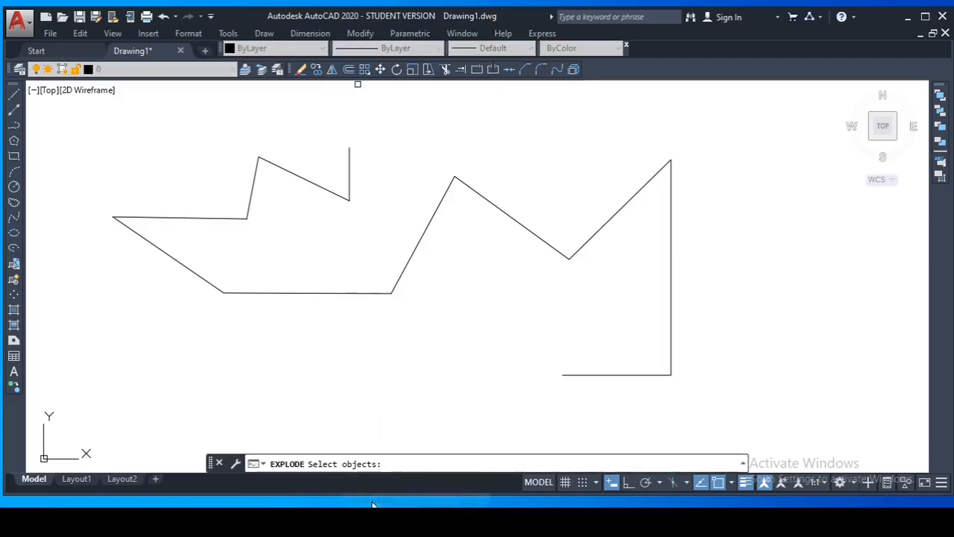
pyautogui.click(273, 294)
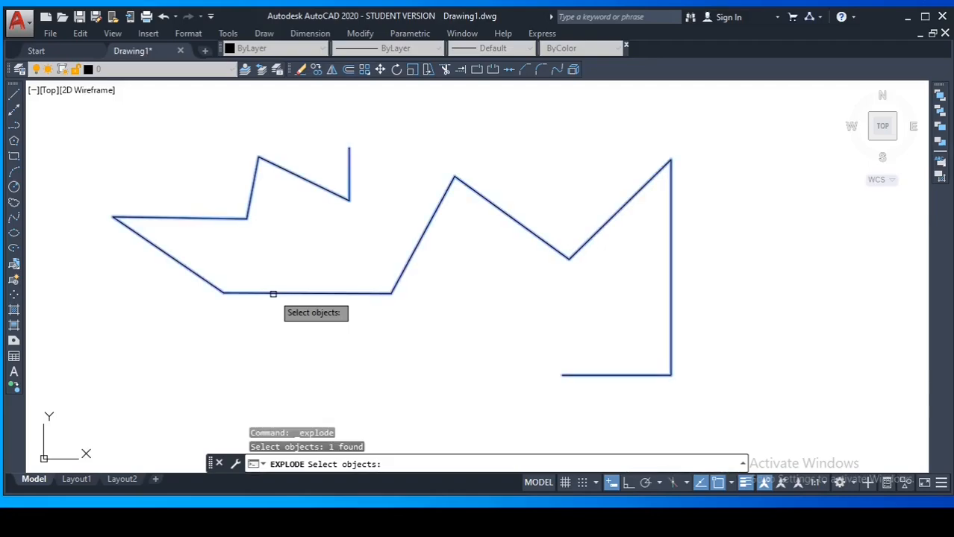
pyautogui.press('Return')
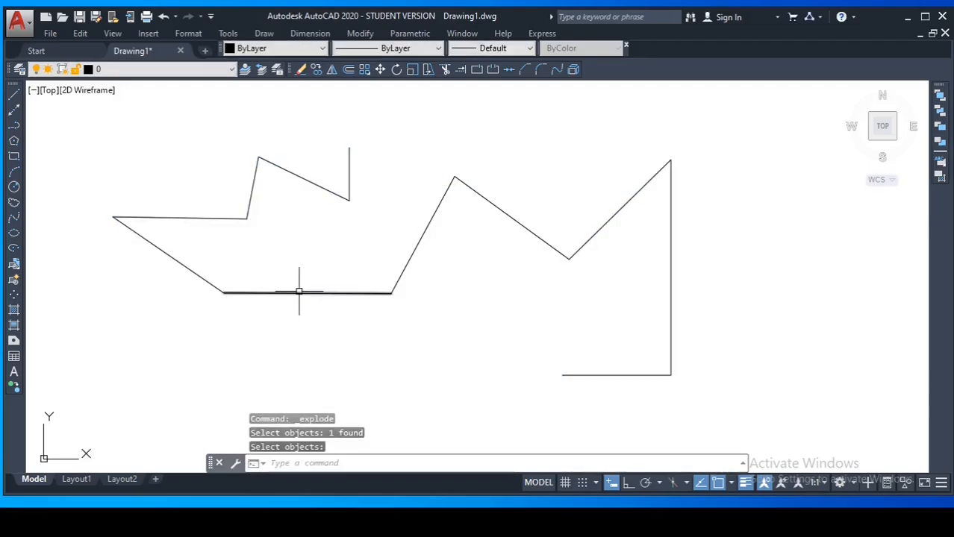
# Check the connecting segment and the small zigzag's horizontal segment as separate lines, and clear the selection.
pyautogui.click(202, 275)
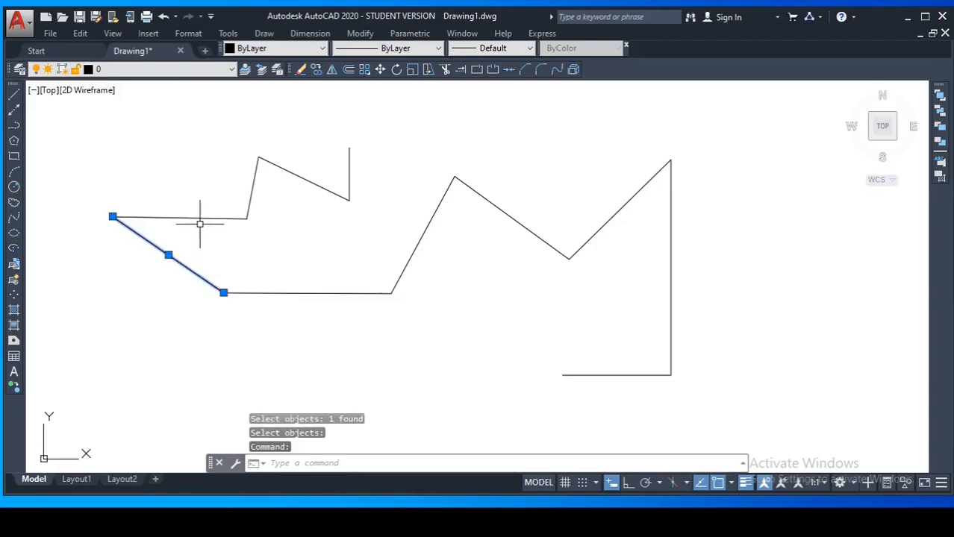
pyautogui.click(201, 217)
pyautogui.press('Escape')
pyautogui.press('Escape')
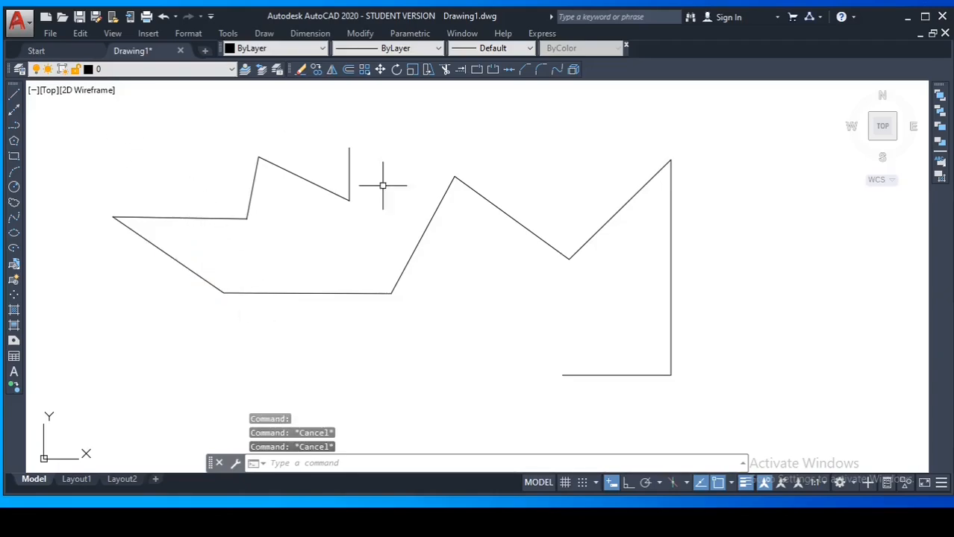
# Join all the separate line segments of the zigzag shape into one polyline, and clear the selection.
pyautogui.click(759, 377)
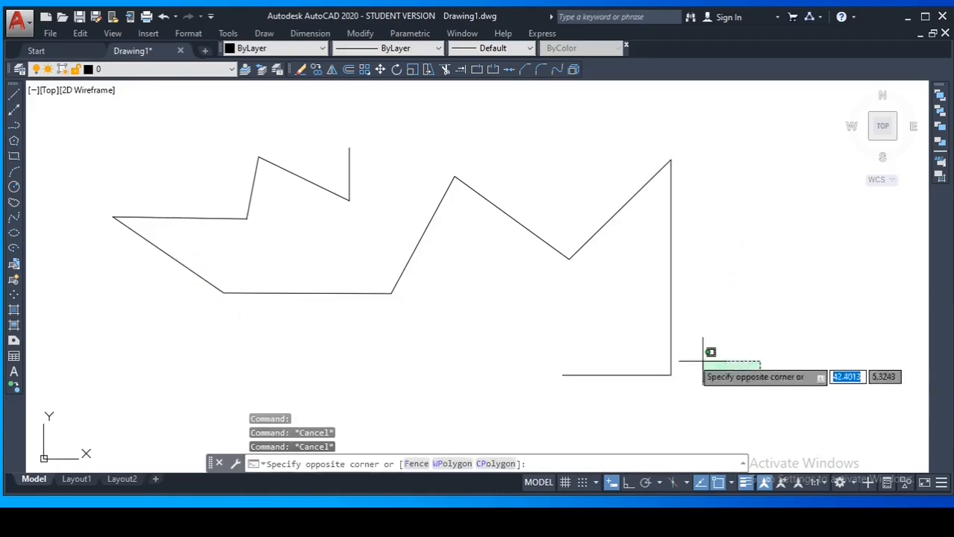
pyautogui.click(100, 115)
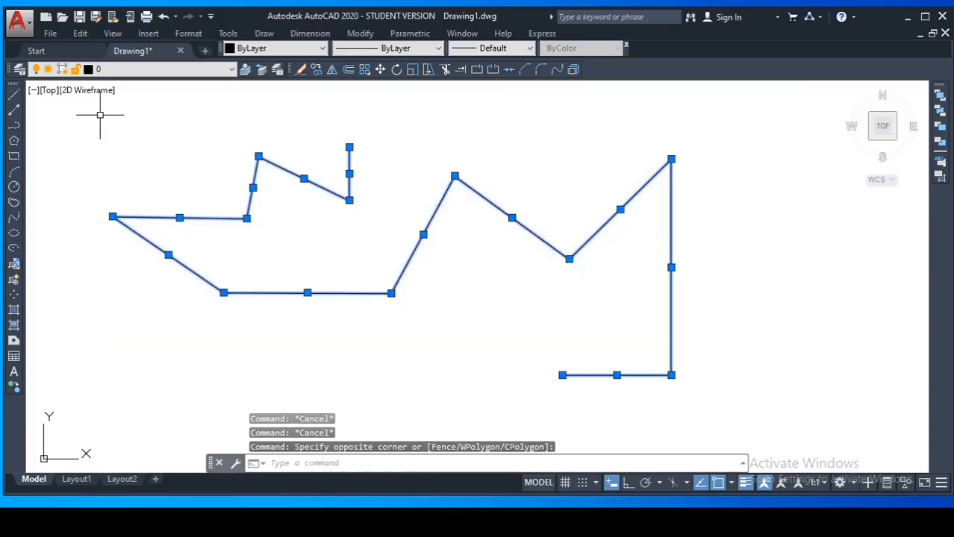
pyautogui.write('J')
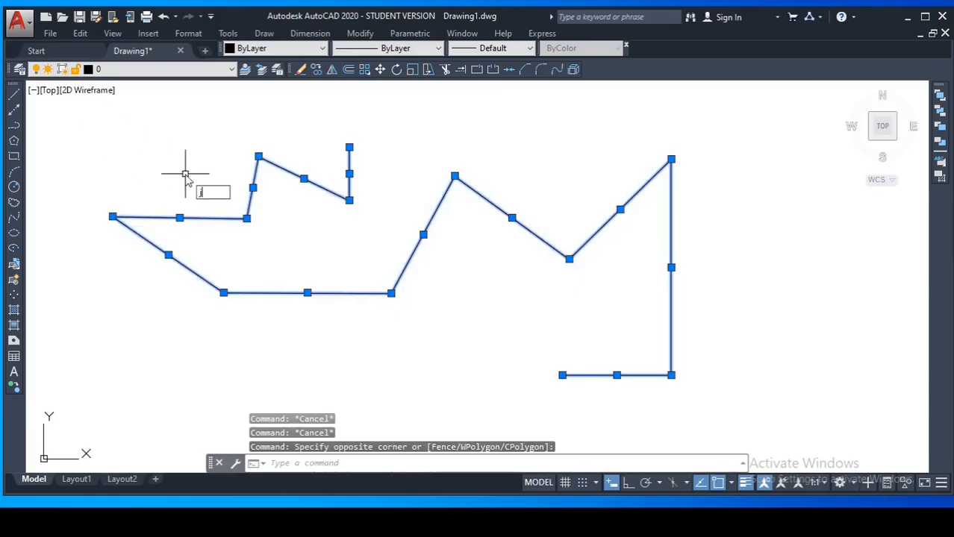
pyautogui.press('Return')
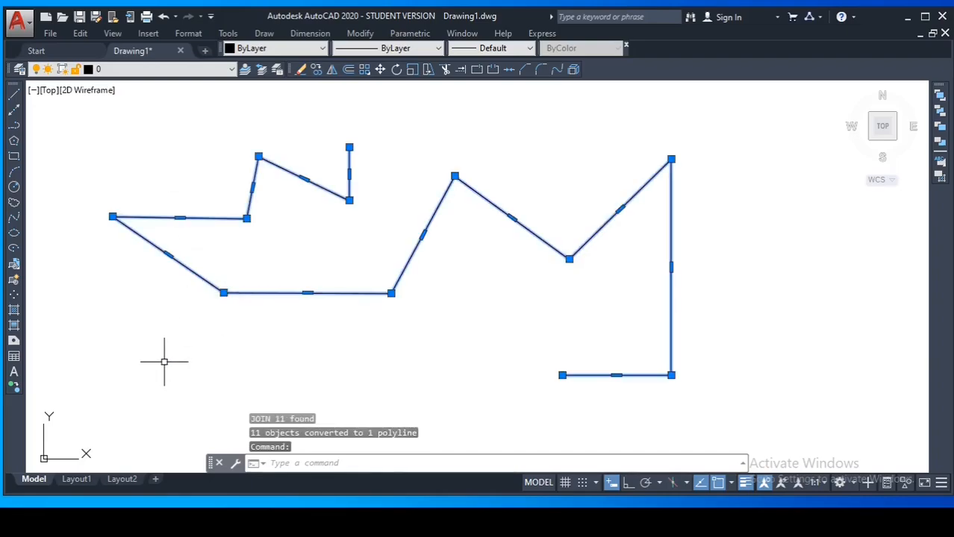
pyautogui.press('Escape')
pyautogui.press('Escape')
pyautogui.press('Escape')
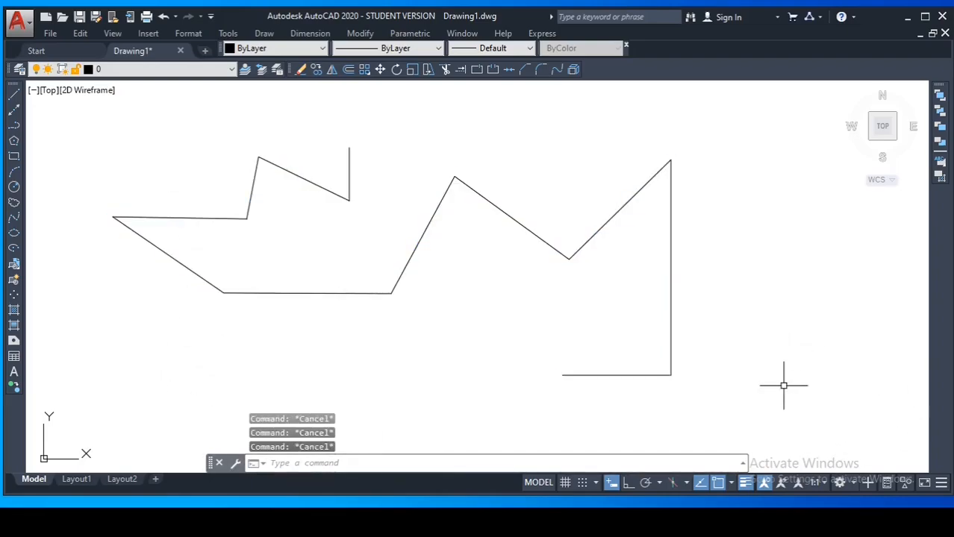
# Select the whole zigzag shape with a crossing window to check it as one polyline, and clear the selection.
pyautogui.click(785, 182)
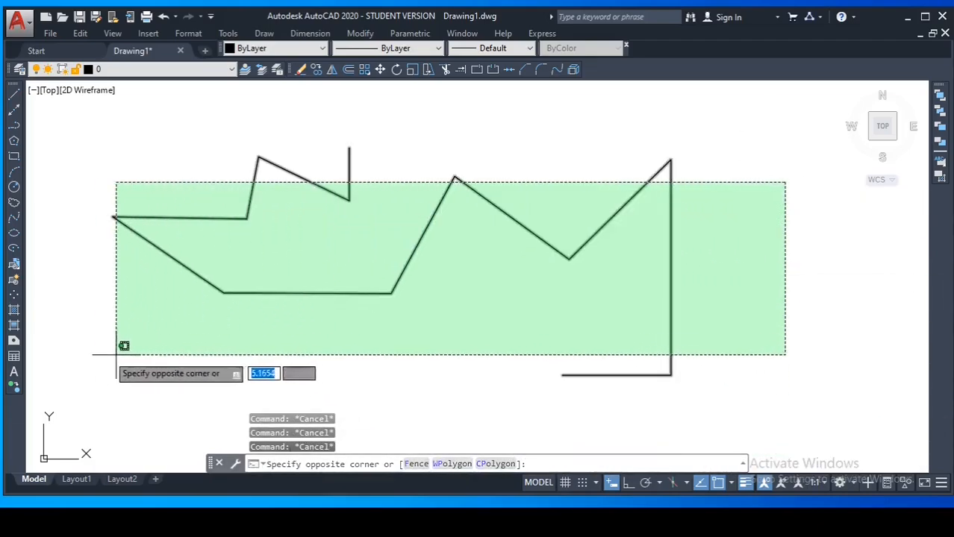
pyautogui.click(78, 404)
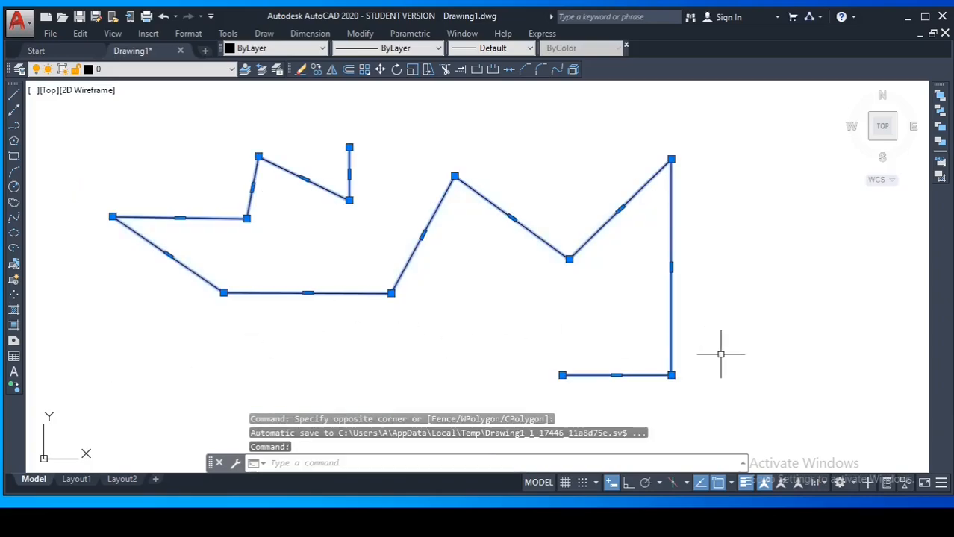
pyautogui.press('Escape')
pyautogui.press('Escape')
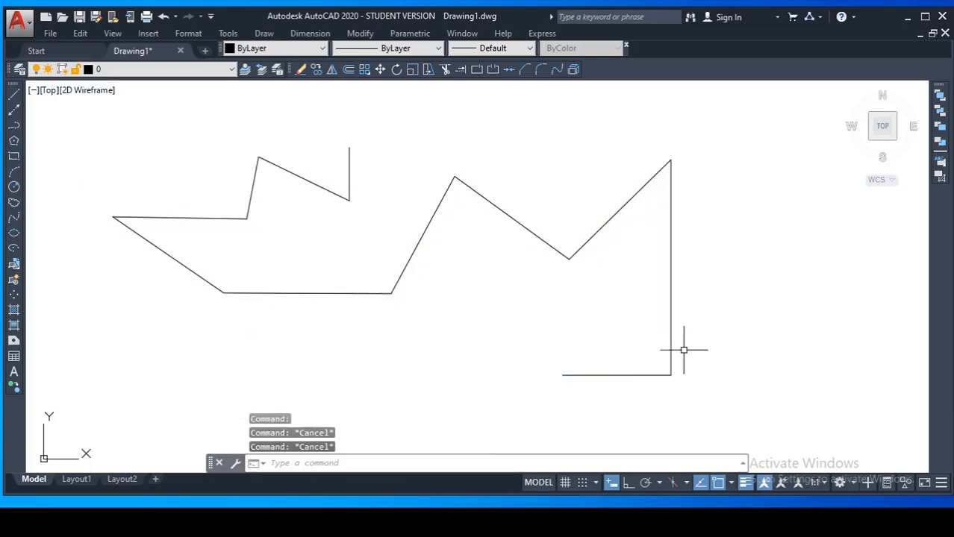
# Select everything in the drawing and explode the rejoined polyline into individual lines.
pyautogui.hotkey('ctrl', 'a')
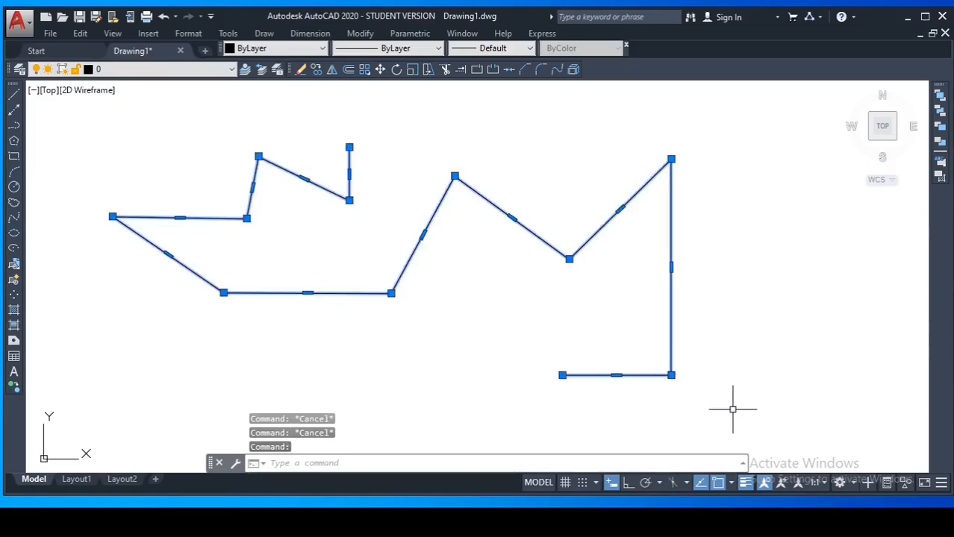
pyautogui.write('EX')
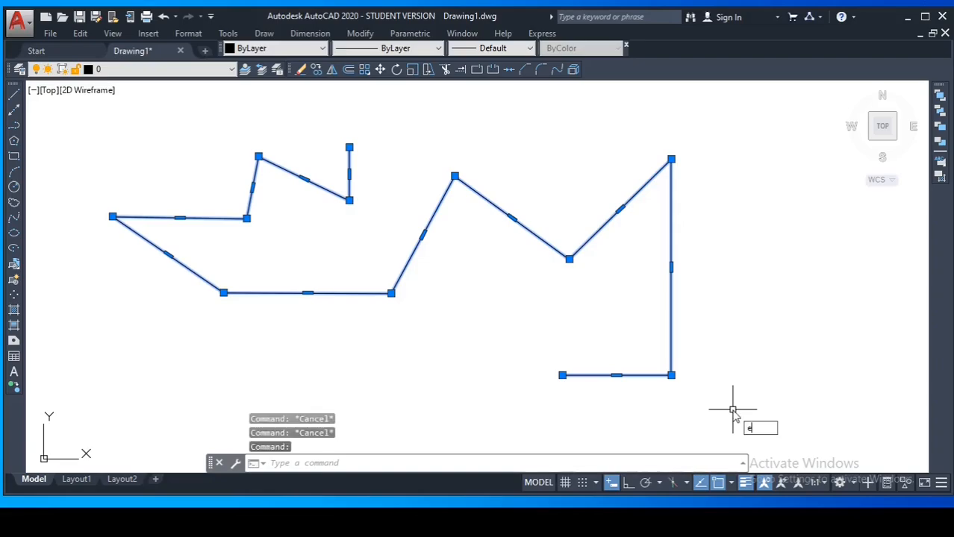
pyautogui.write('p')
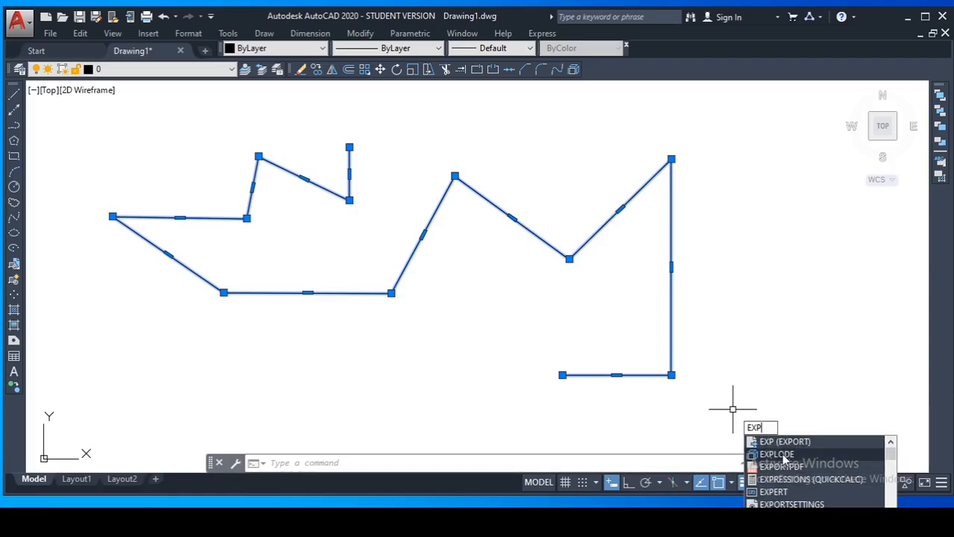
pyautogui.click(783, 457)
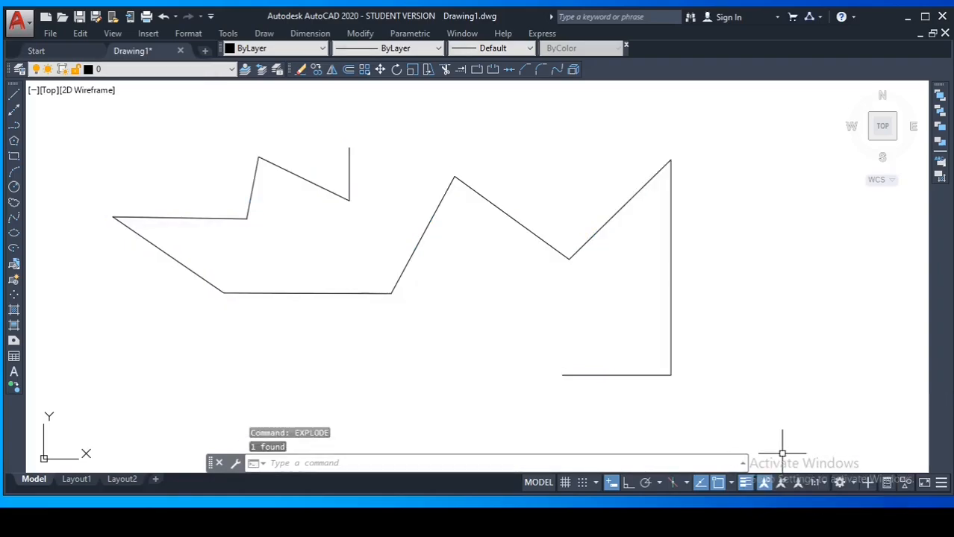
# Select the large zigzag's segments one by one to check them as separate lines, and clear the selection.
pyautogui.click(660, 374)
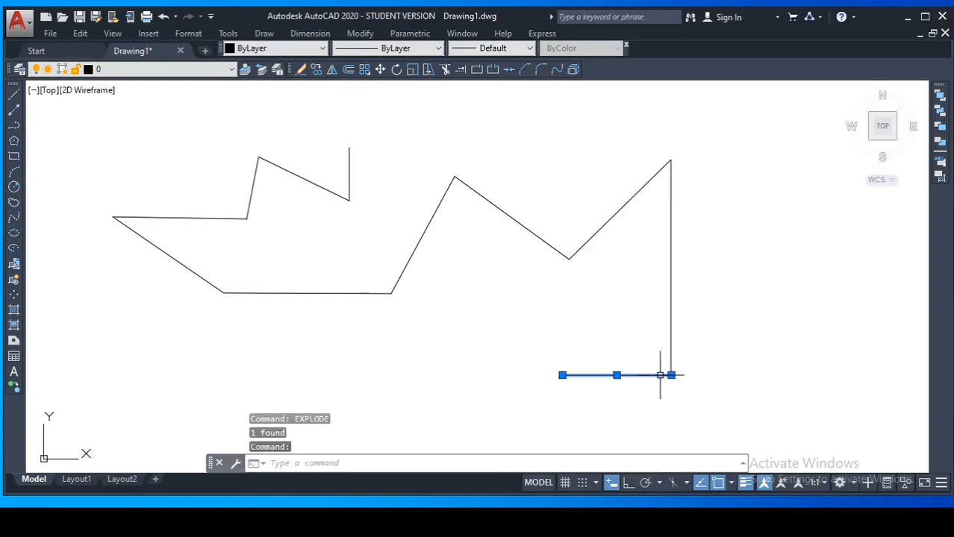
pyautogui.click(671, 336)
pyautogui.click(611, 220)
pyautogui.click(596, 222)
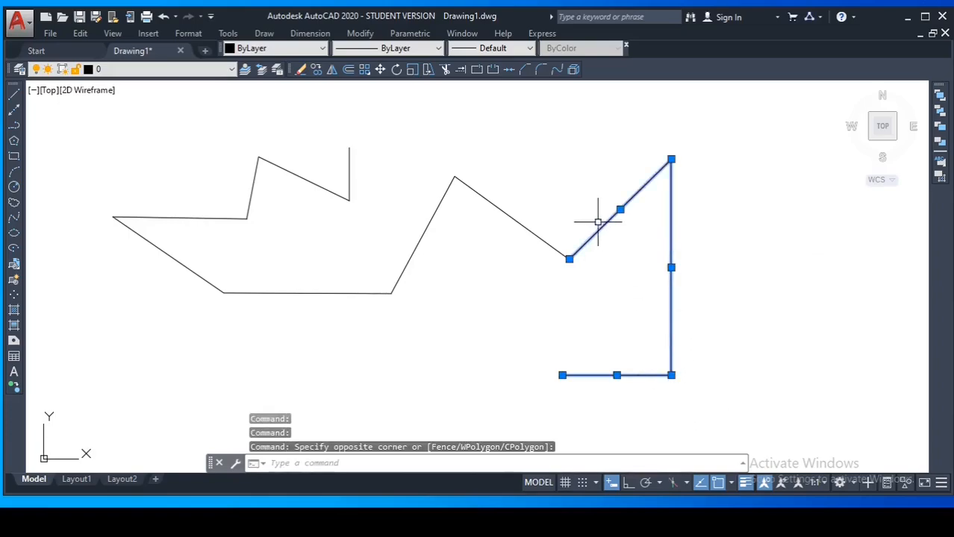
pyautogui.click(543, 234)
pyautogui.click(415, 249)
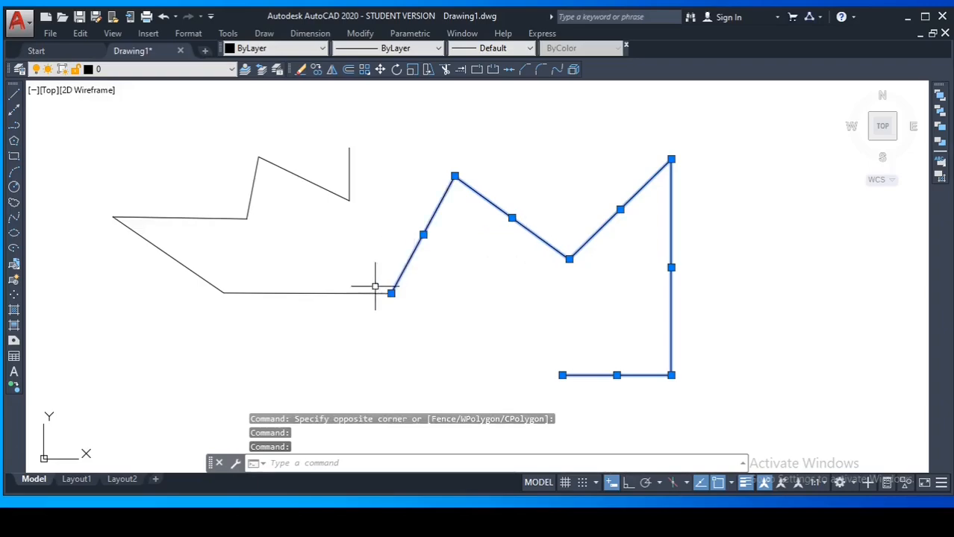
pyautogui.click(323, 292)
pyautogui.press('Escape')
pyautogui.press('Escape')
# Check the sloping connecting segment and the small zigzag's horizontal segment as individual lines, and clear the selection.
pyautogui.click(179, 252)
pyautogui.click(175, 254)
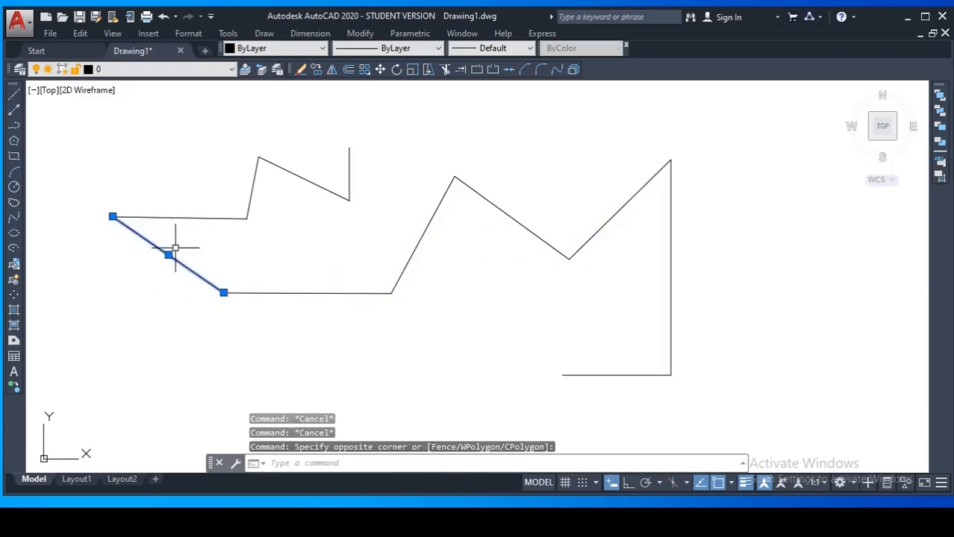
pyautogui.click(179, 218)
pyautogui.press('Escape')
pyautogui.press('Escape')
pyautogui.press('Escape')
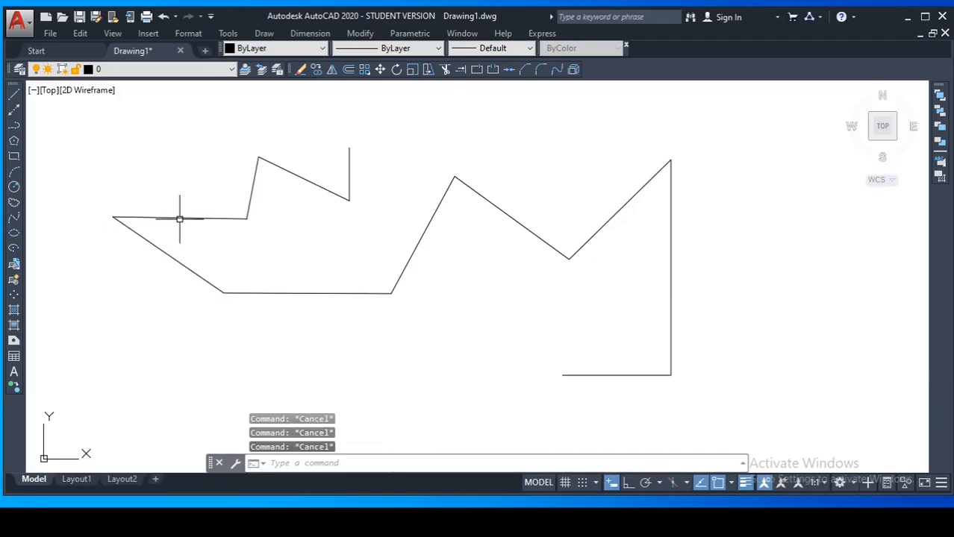